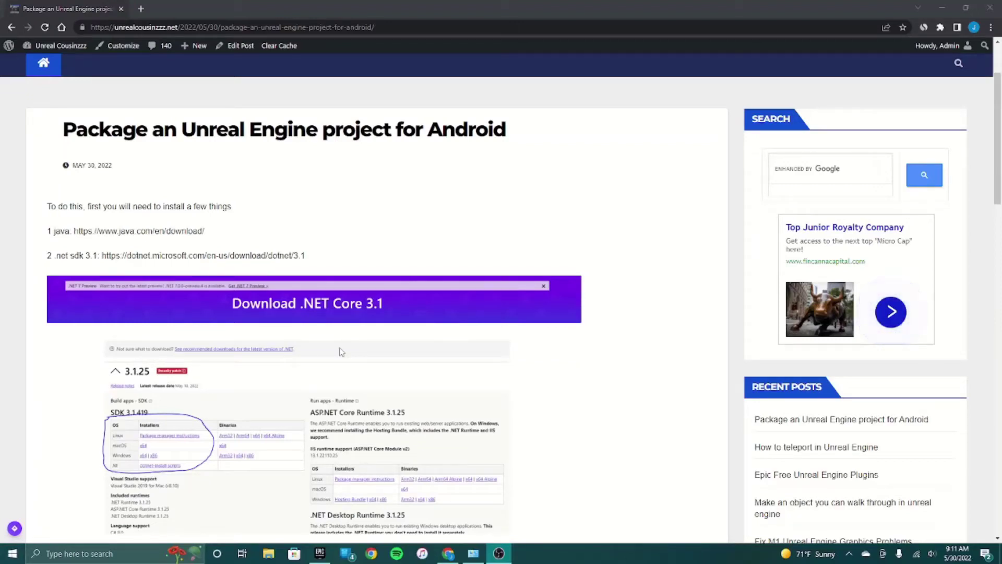
Select the java.com download address in step 1 of the blog post and bring up its context menu
left_click(376, 204)
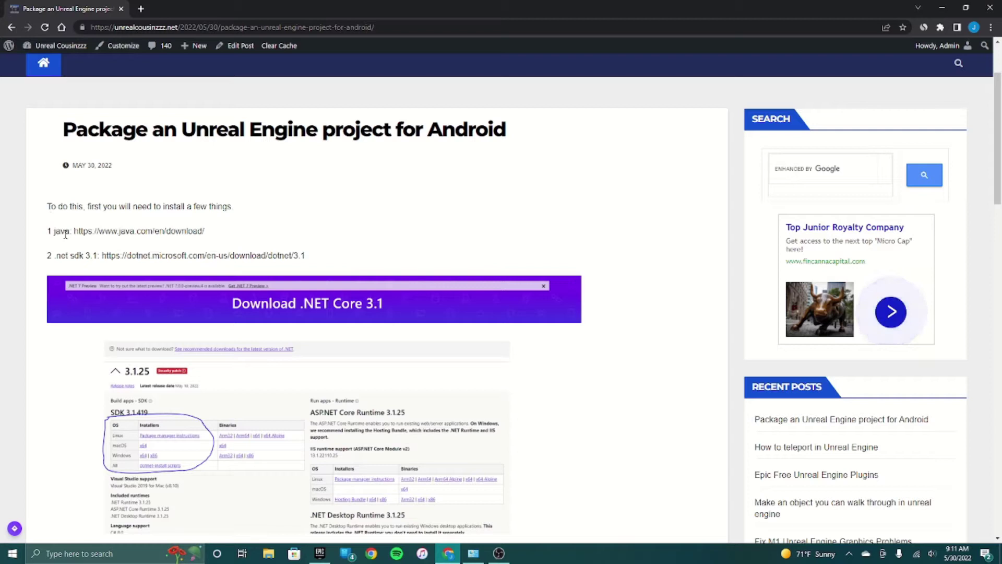
left_click_drag(235, 232, 98, 228)
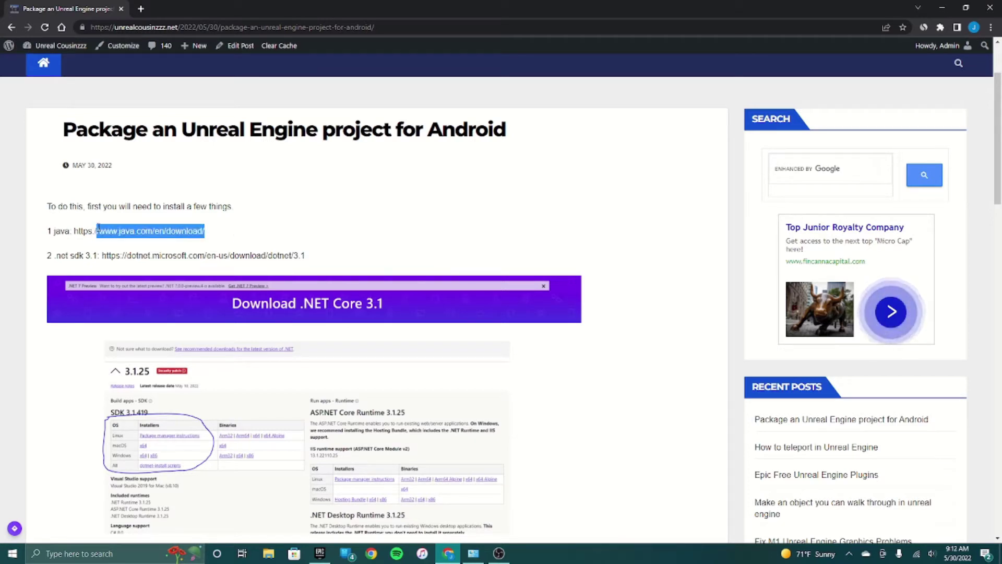
right_click(128, 229)
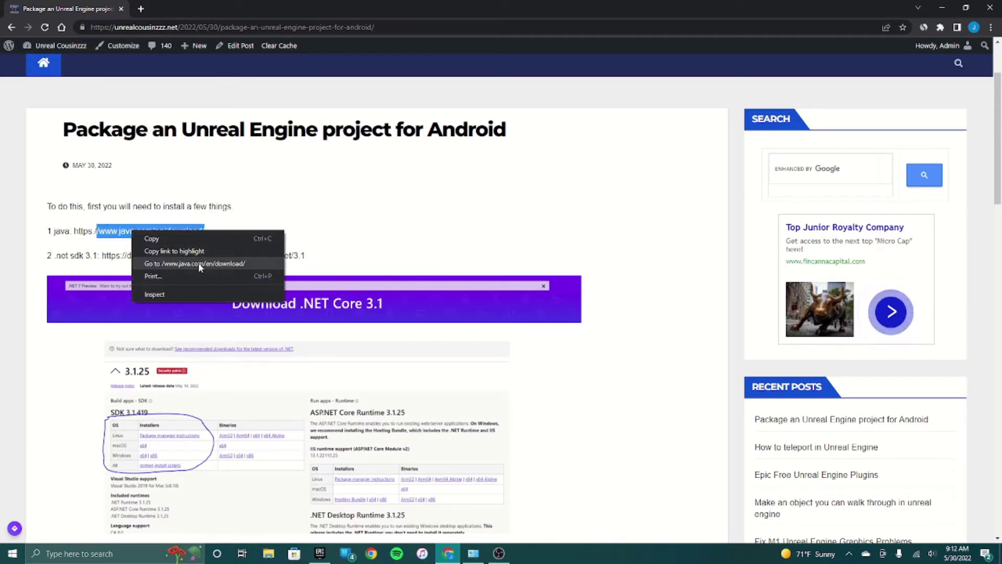
Download and install 64-bit Java (Java 8 Update 333) from java.com, then dismiss the finished setup
left_click(201, 265)
left_click(59, 11)
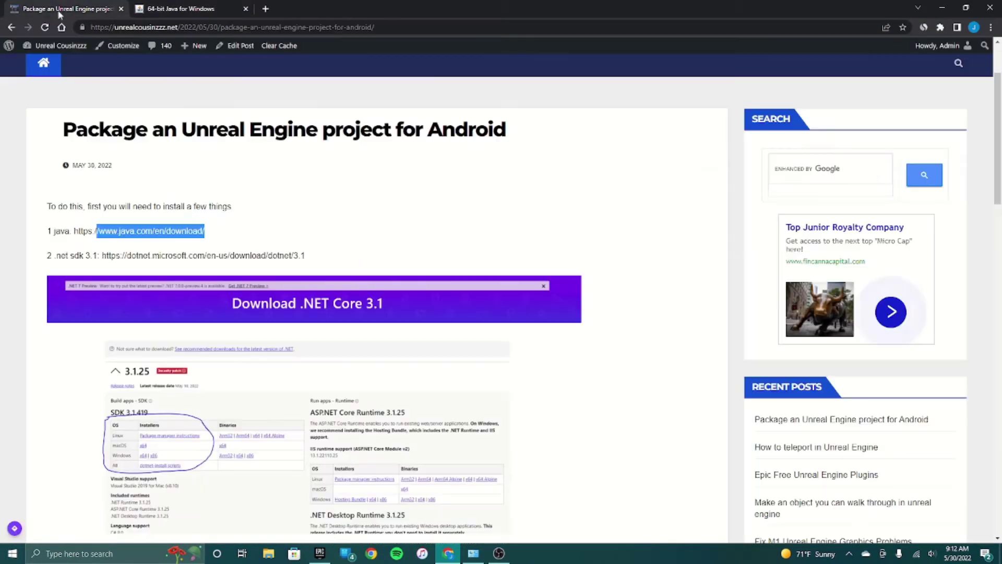
left_click(208, 9)
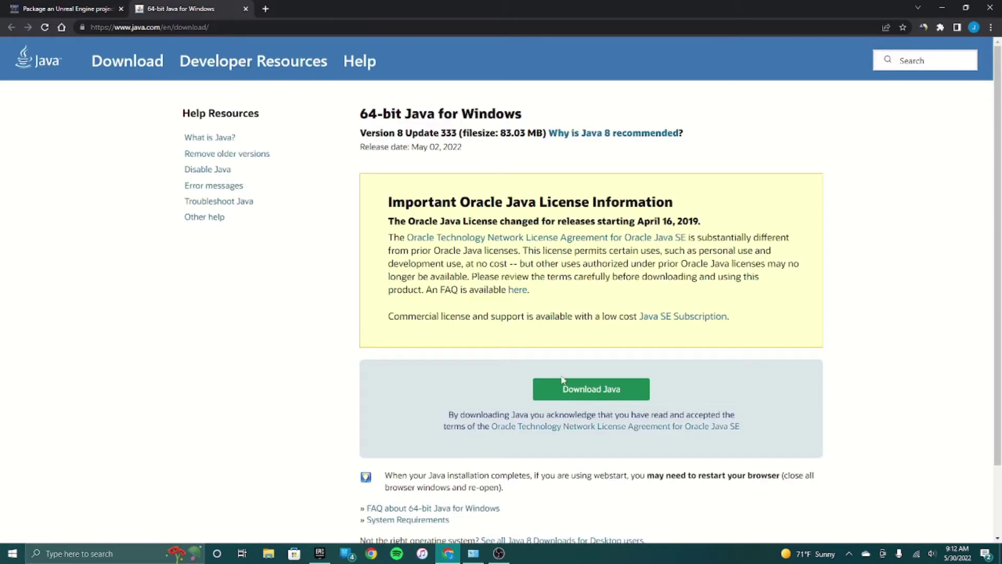
left_click(584, 393)
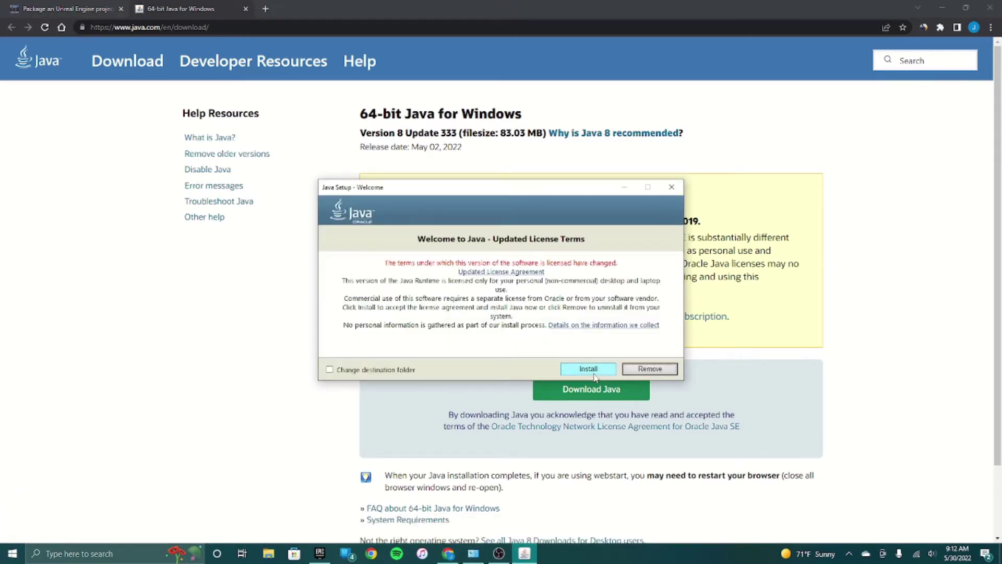
left_click(592, 372)
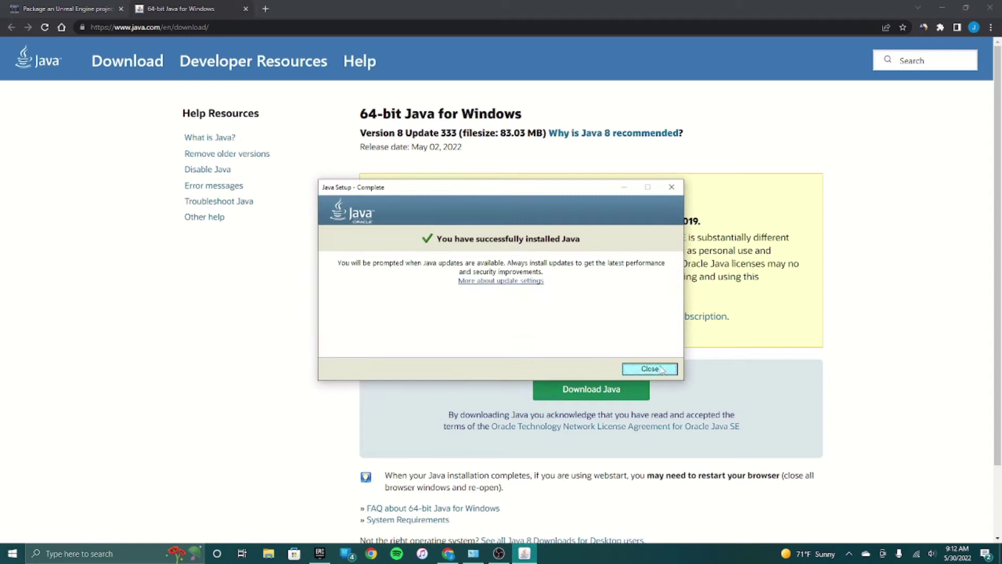
left_click(650, 369)
Close the Java tab and open the .NET Core 3.1 download page from the post's link
left_click(246, 8)
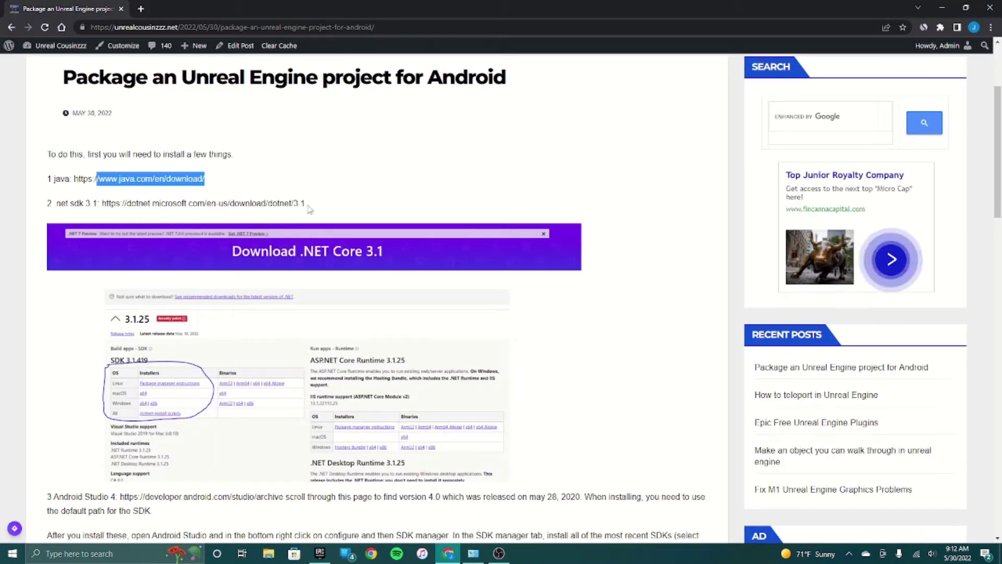
left_click_drag(307, 204, 102, 204)
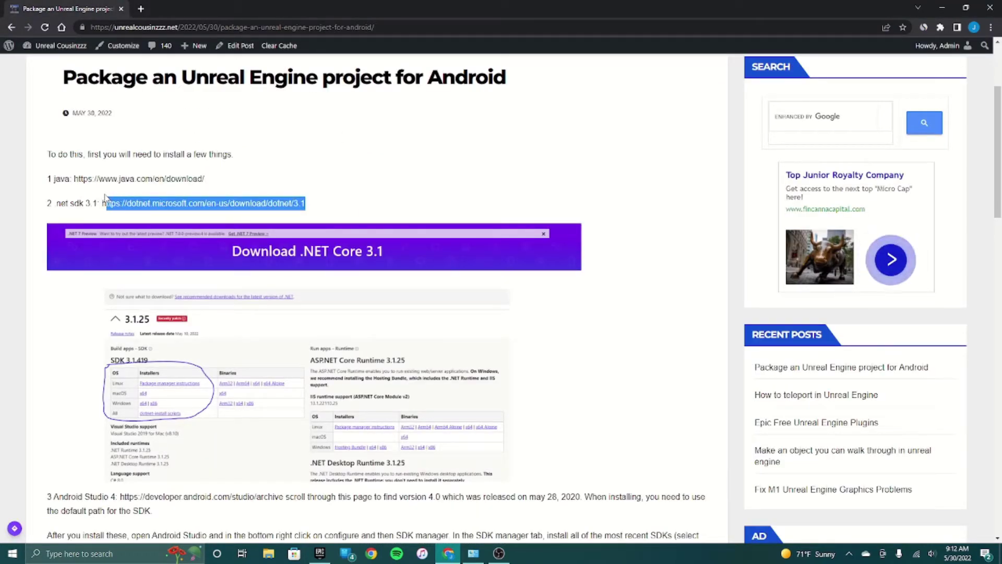
right_click(151, 203)
left_click(300, 236)
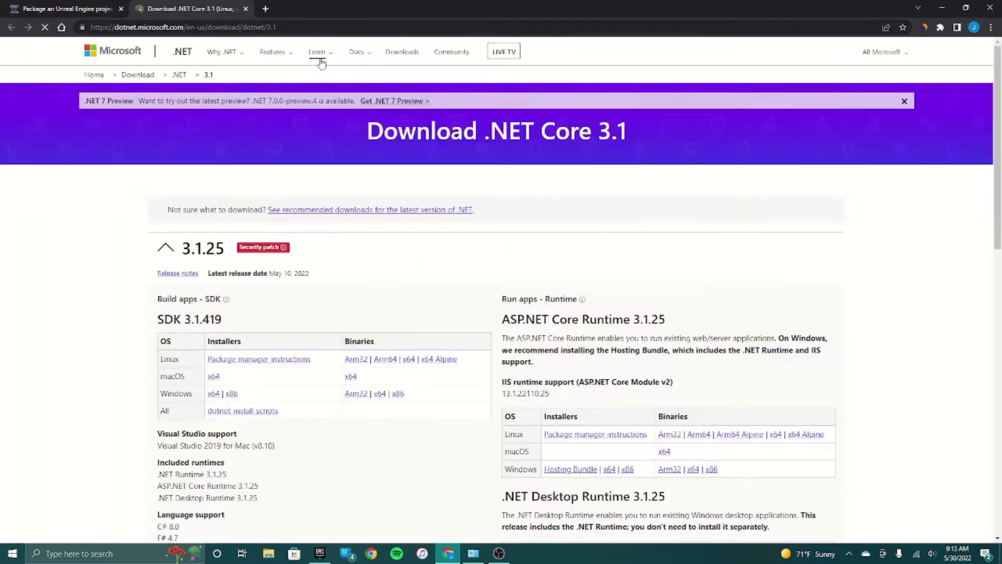
Download the Windows x64 SDK 3.1.419 installer and run it
scroll(314, 298, "down", 1)
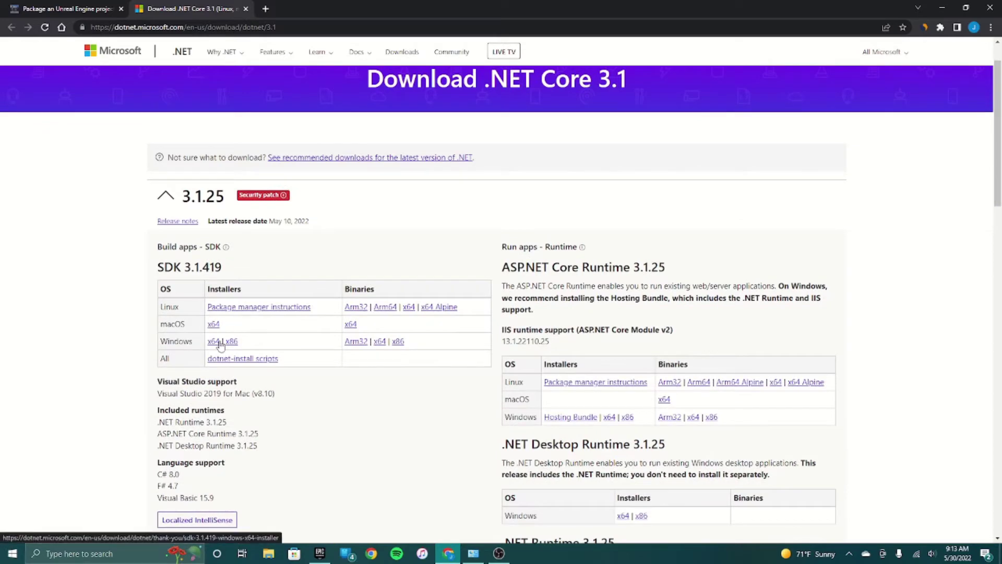
left_click(213, 341)
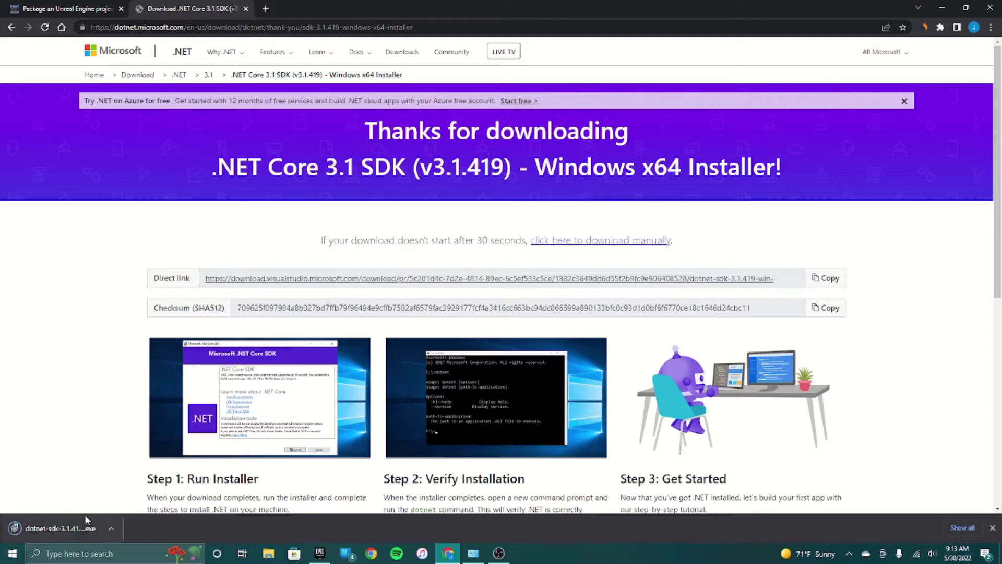
left_click(68, 527)
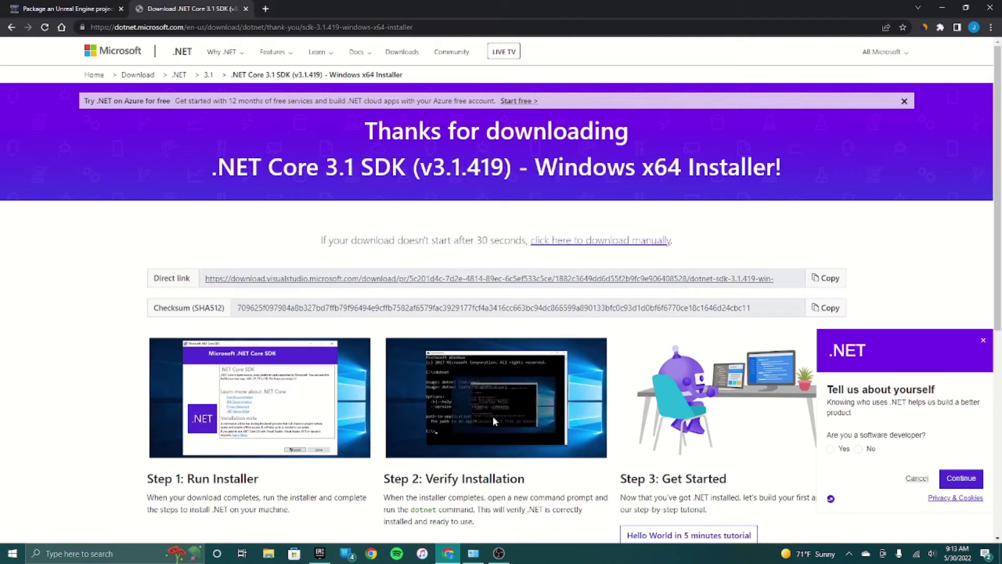
Open the Android Studio download archive from the blog post's link and accept its terms
left_click(115, 6)
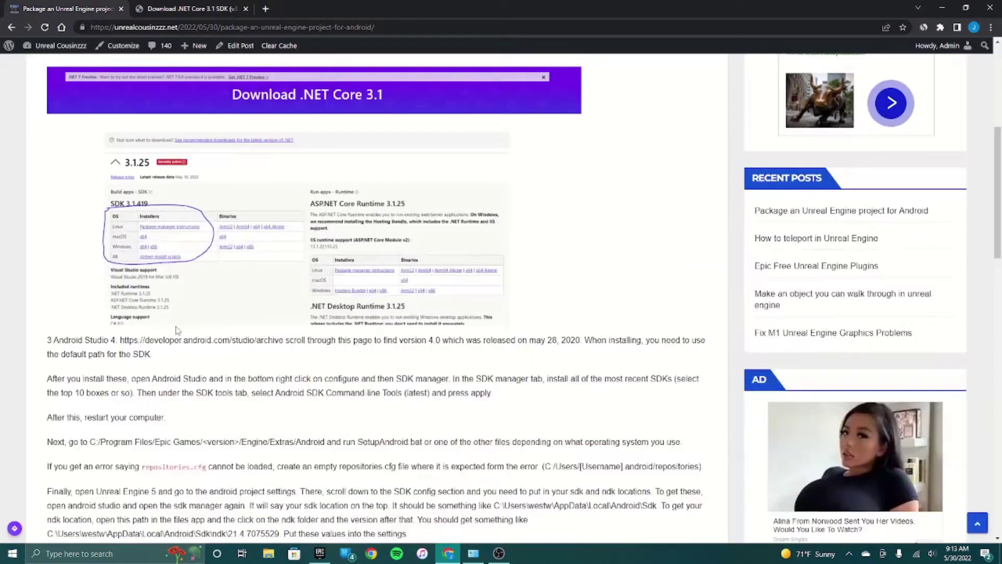
left_click_drag(121, 340, 280, 340)
right_click(256, 338)
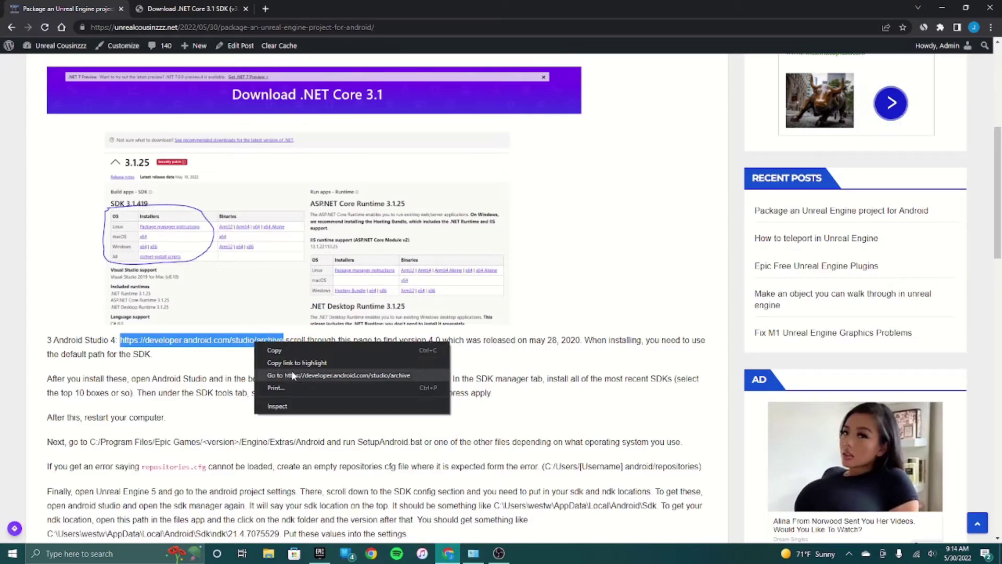
left_click(292, 374)
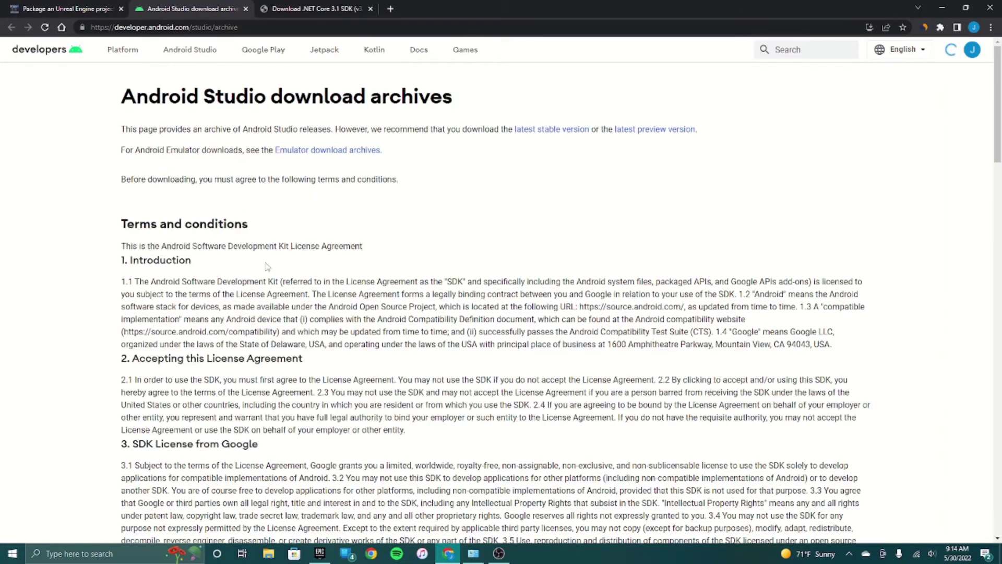
scroll(173, 395, "down", 20)
scroll(172, 395, "down", 7)
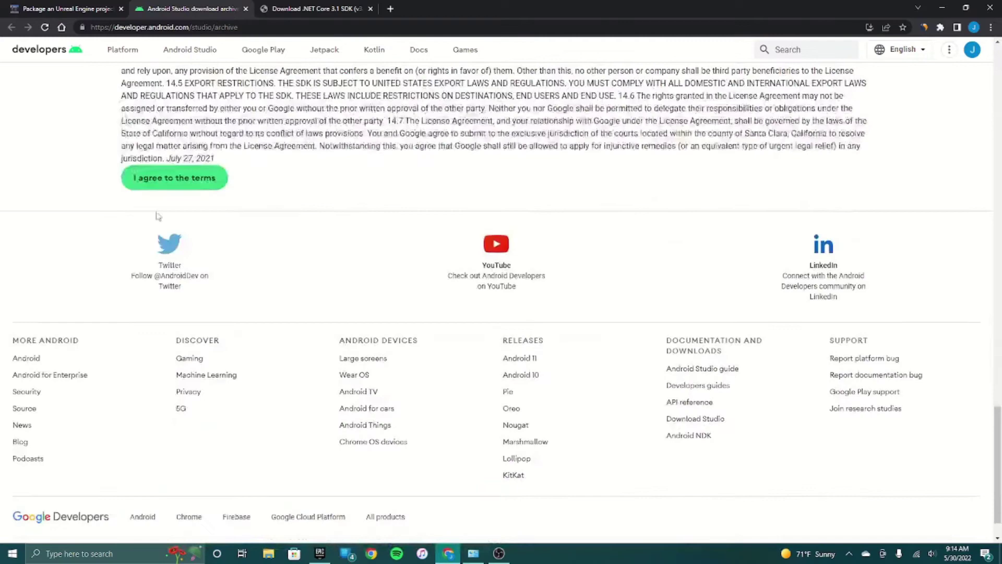
left_click(174, 181)
Clear the blog post selection, then expand the Android Studio 4.0 release entry in the archive
key("ctrl+shift+Tab")
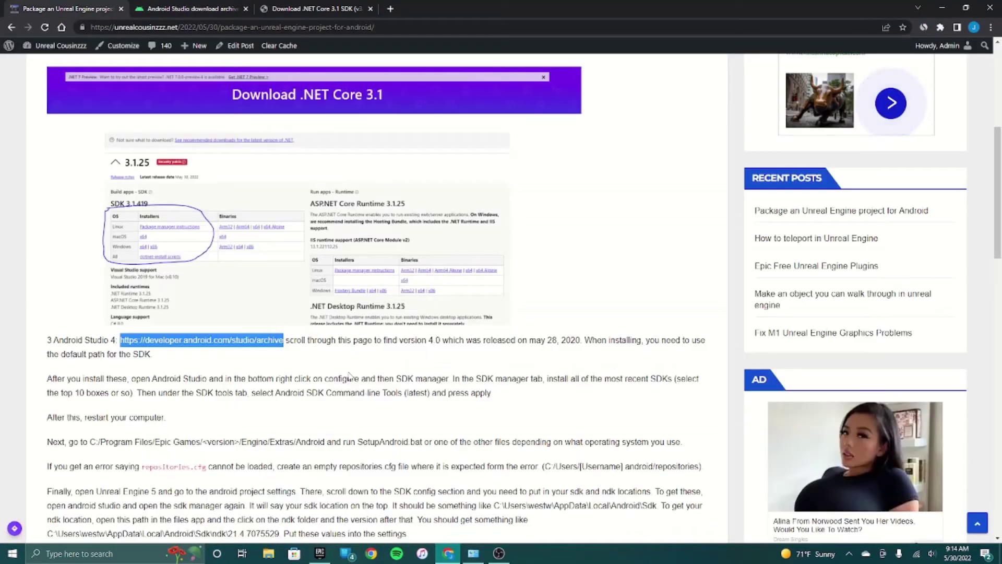
left_click(349, 375)
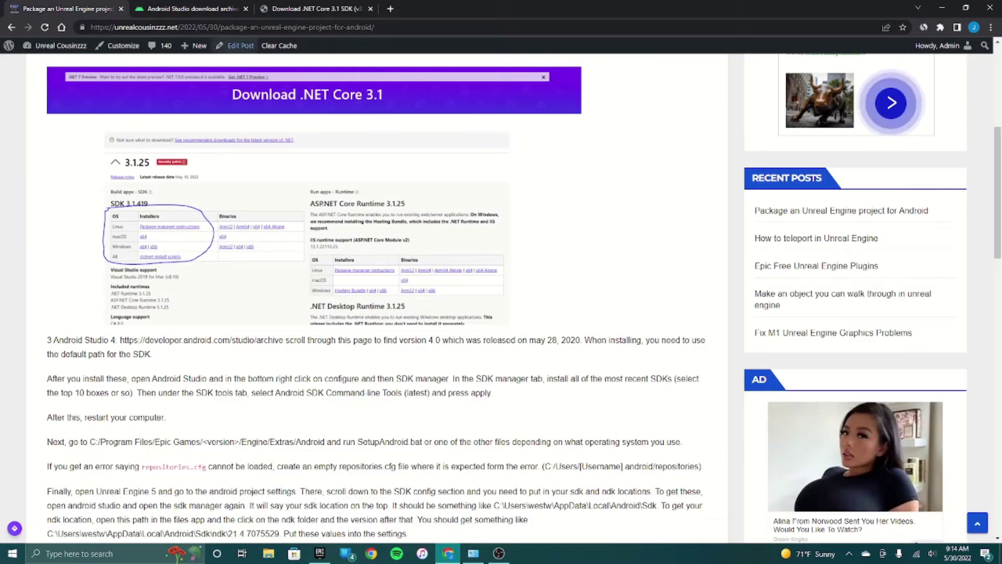
key("ctrl+Tab")
scroll(293, 338, "down", 12)
scroll(294, 339, "down", 6)
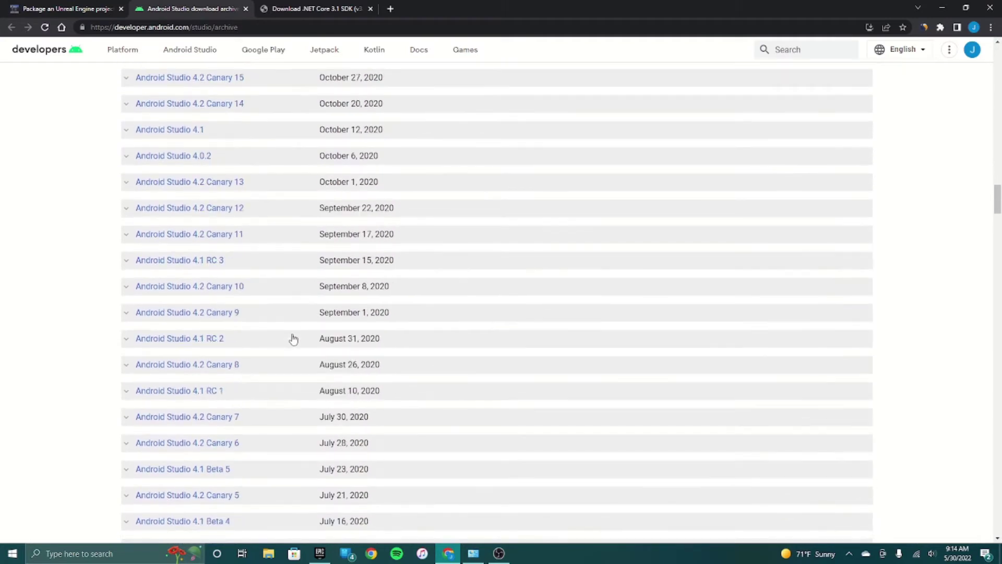
scroll(290, 329, "up", 1)
scroll(291, 328, "down", 8)
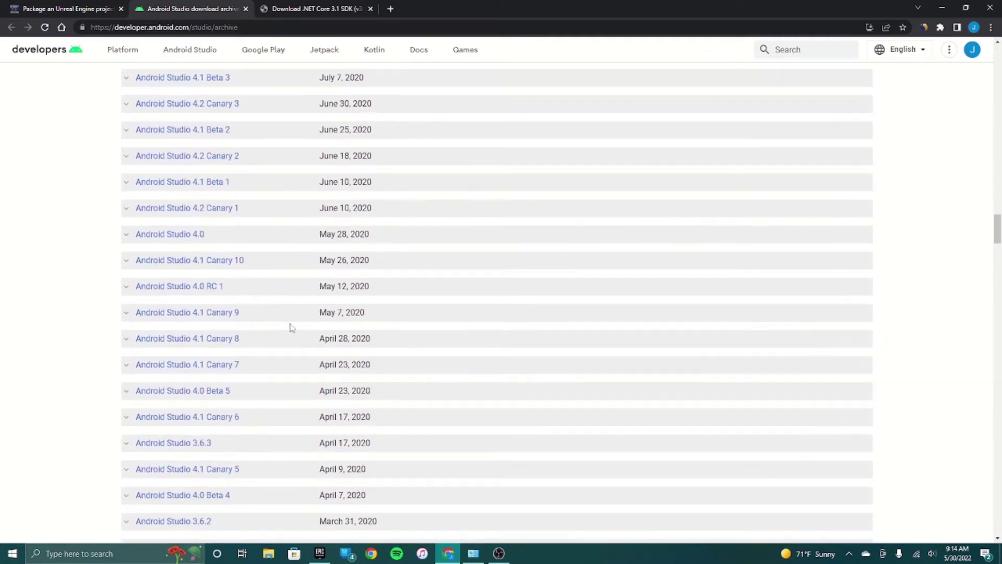
left_click(180, 237)
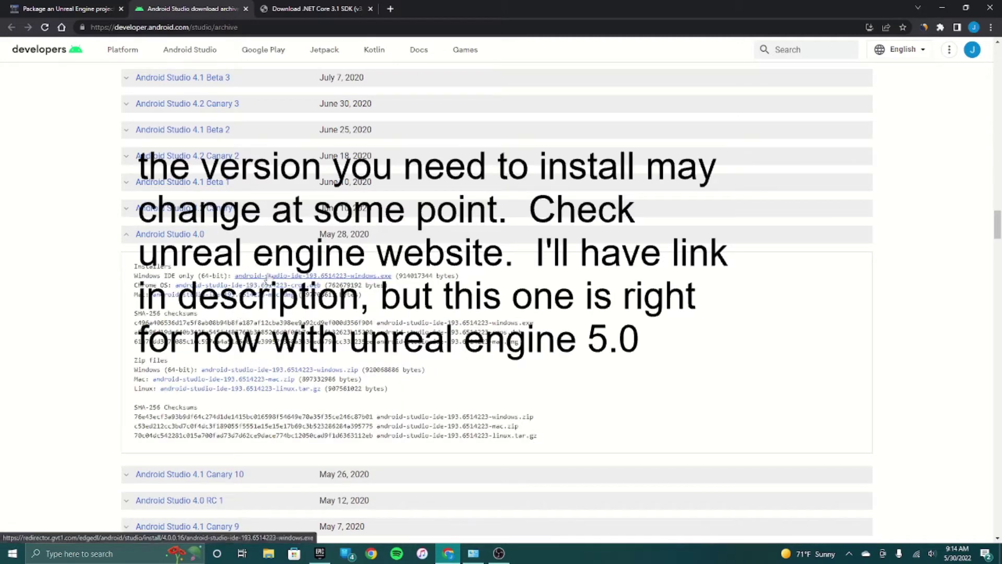
Download the Android Studio 4.0 Windows installer and launch its setup wizard
left_click(272, 277)
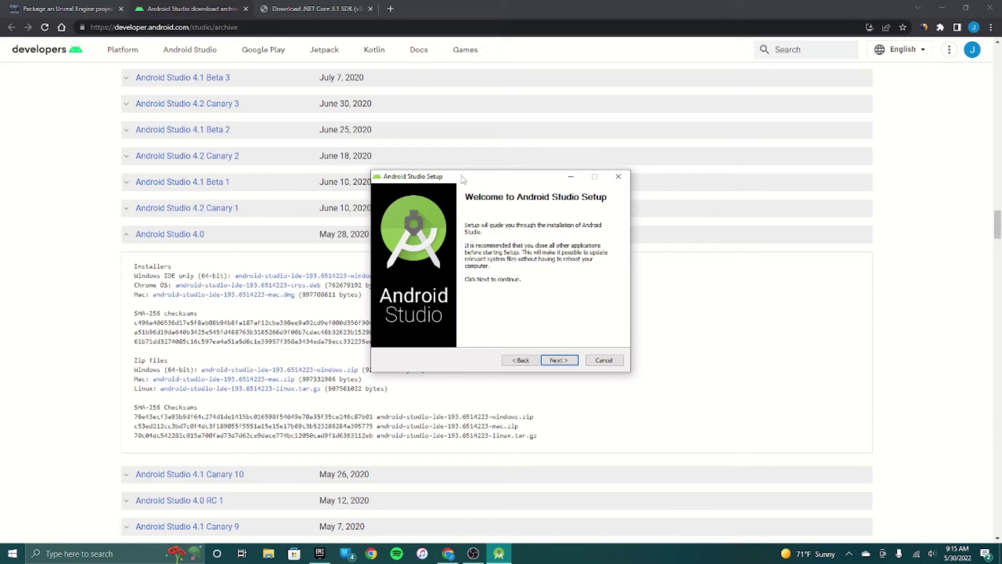
Install Android Studio 4.0 with both components at the default location, then launch it
left_click(563, 367)
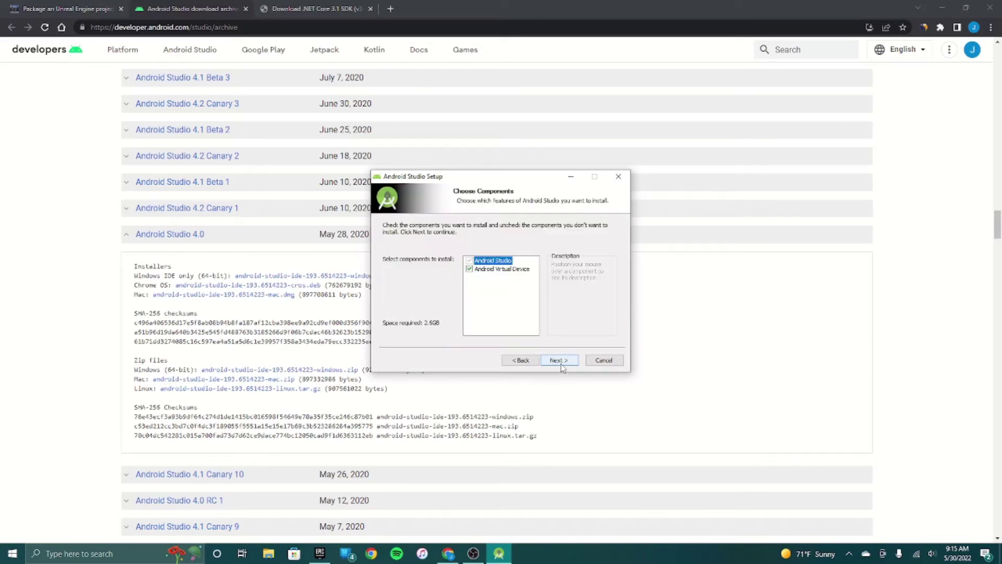
left_click(563, 367)
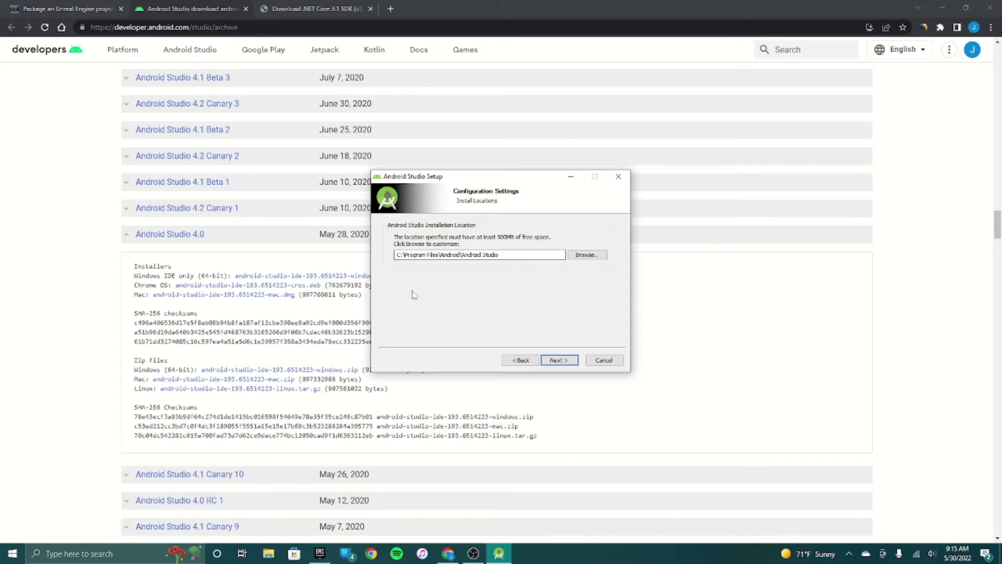
left_click(557, 362)
left_click(558, 361)
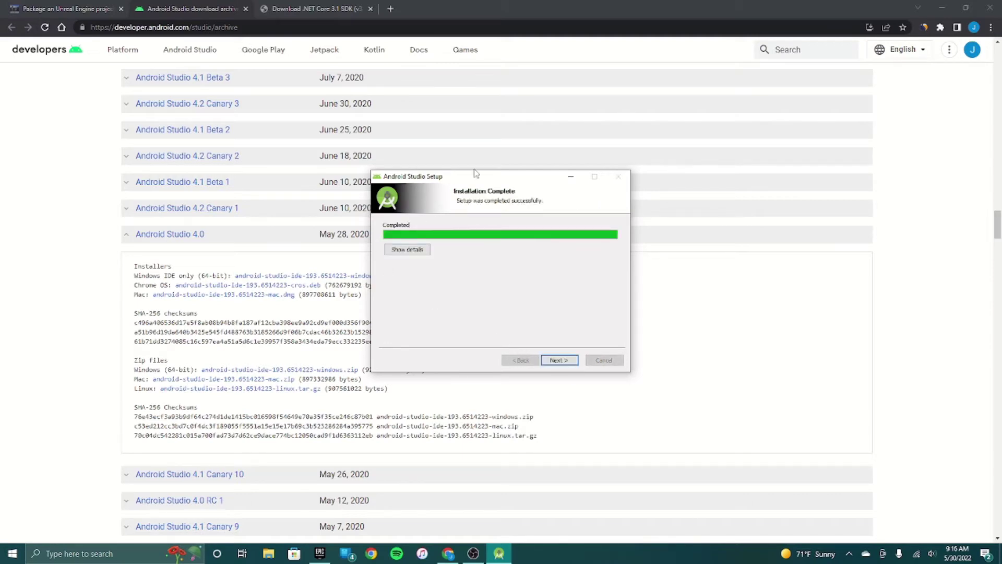
left_click(561, 362)
left_click(558, 361)
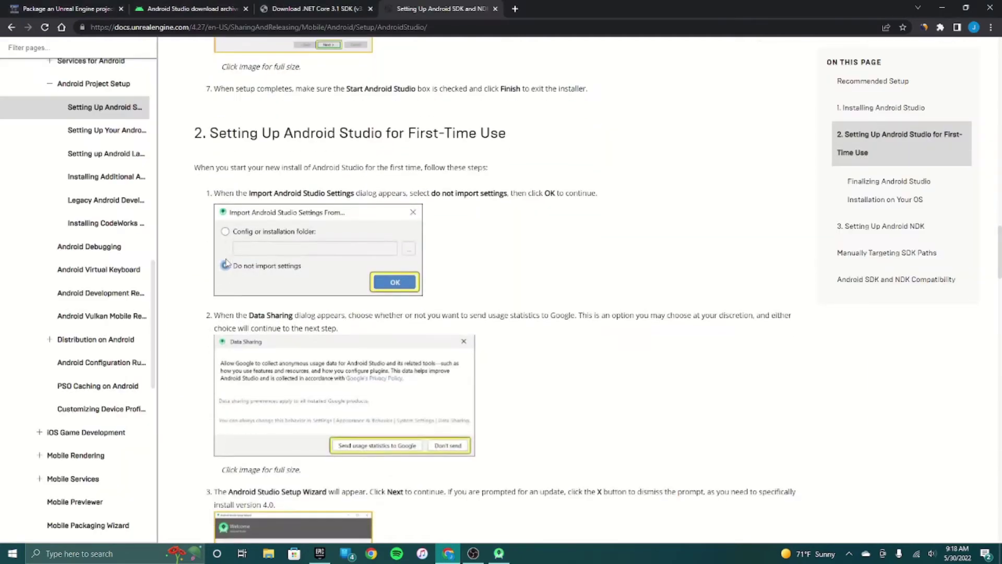
Read the Unreal docs' first-time Android Studio setup section
scroll(242, 258, "down", 1)
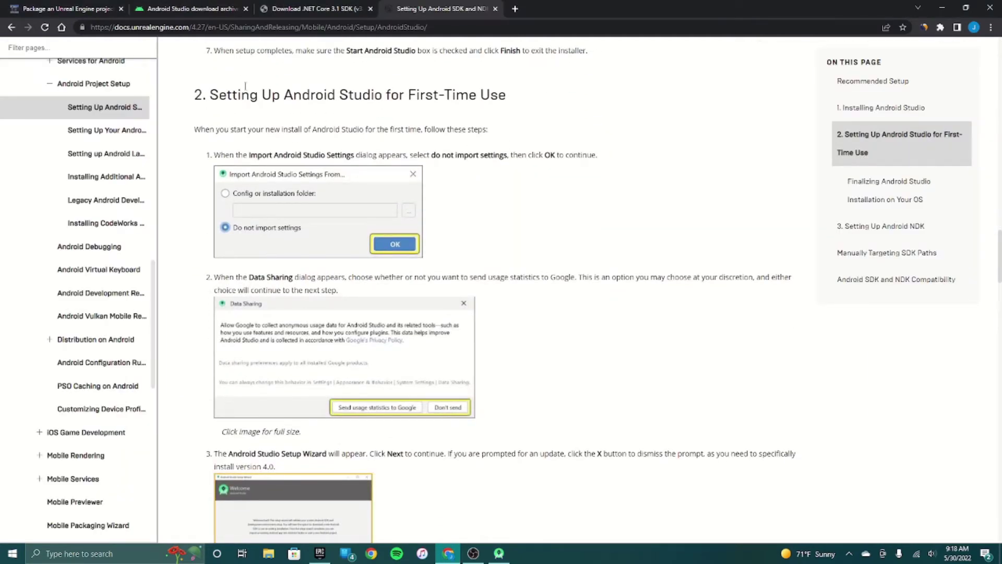
left_click_drag(188, 99, 351, 98)
left_click(413, 99)
scroll(293, 258, "down", 3)
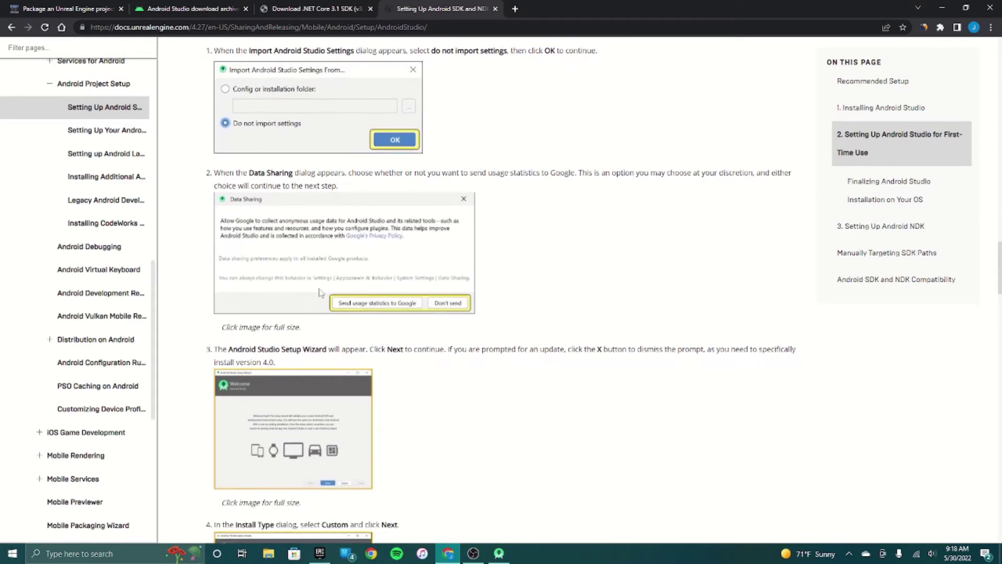
scroll(316, 313, "down", 3)
scroll(316, 314, "down", 3)
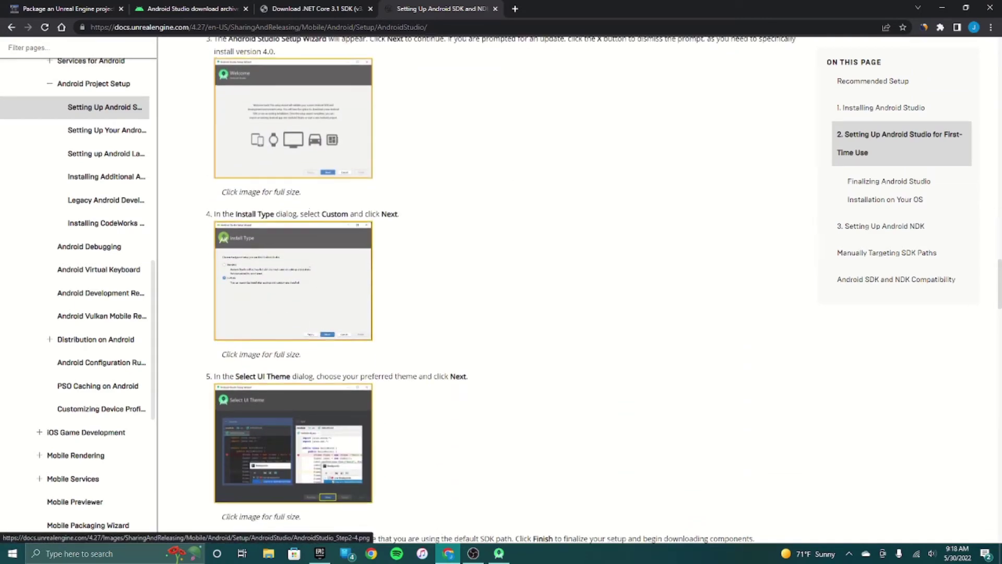
Enlarge the Install Type screenshot and review the UI Theme and Verify Settings stages
left_click(280, 301)
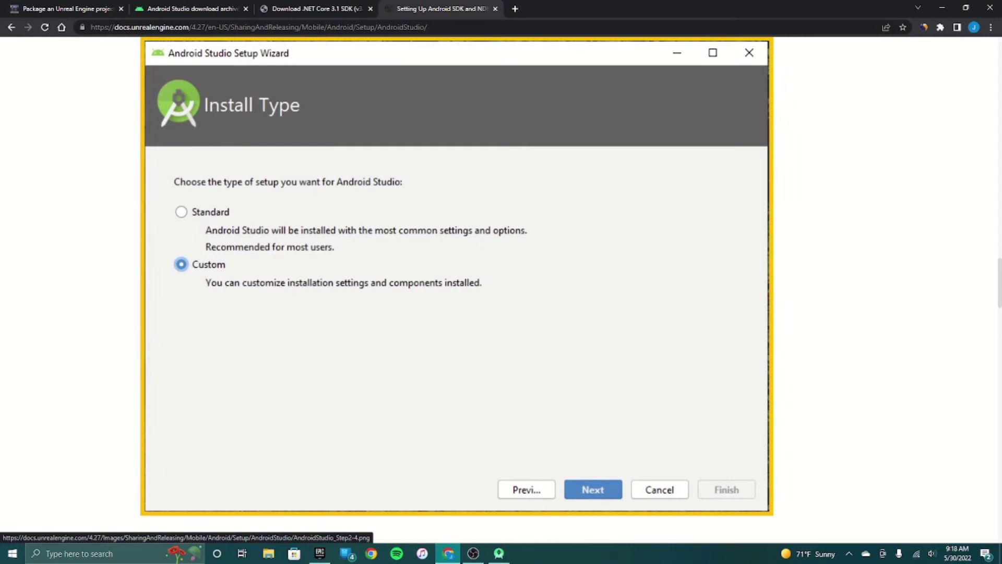
scroll(613, 234, "down", 10)
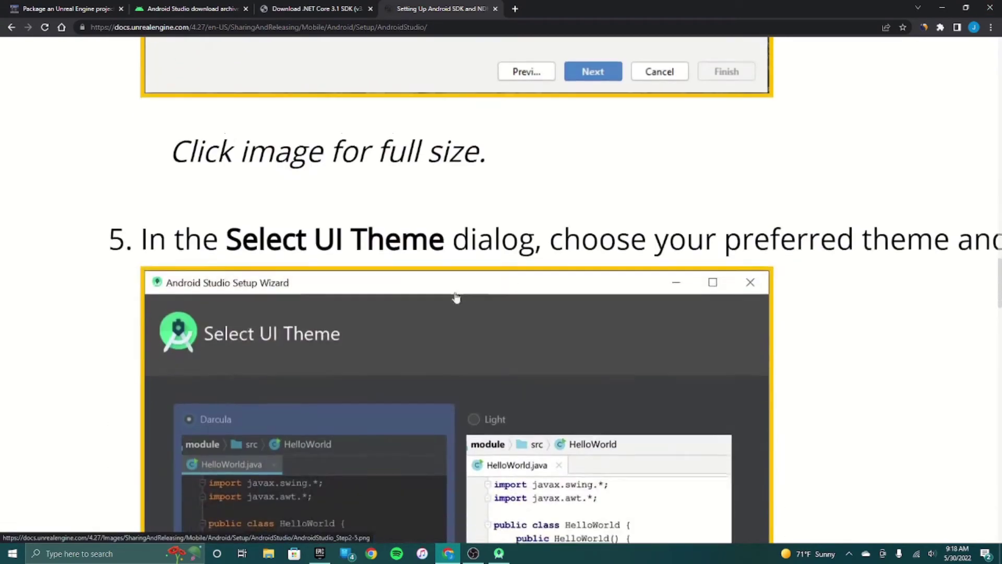
scroll(342, 303, "down", 3)
scroll(342, 303, "up", 2)
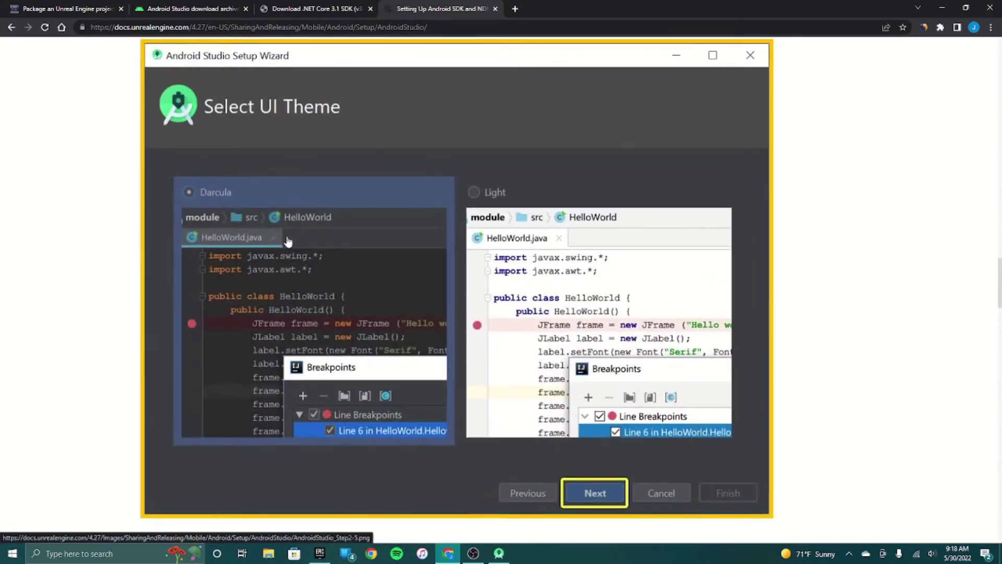
scroll(552, 254, "down", 8)
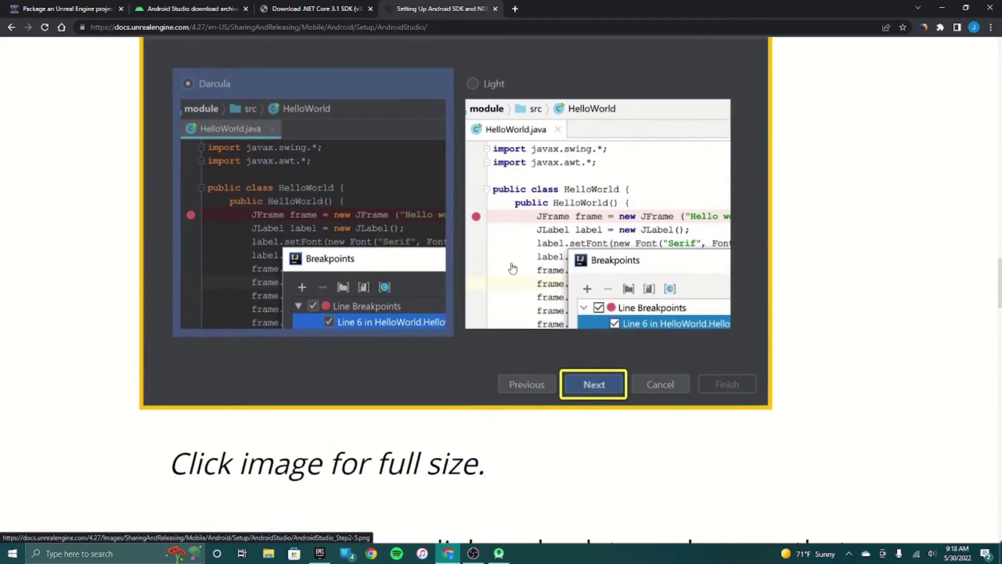
scroll(429, 332, "down", 3)
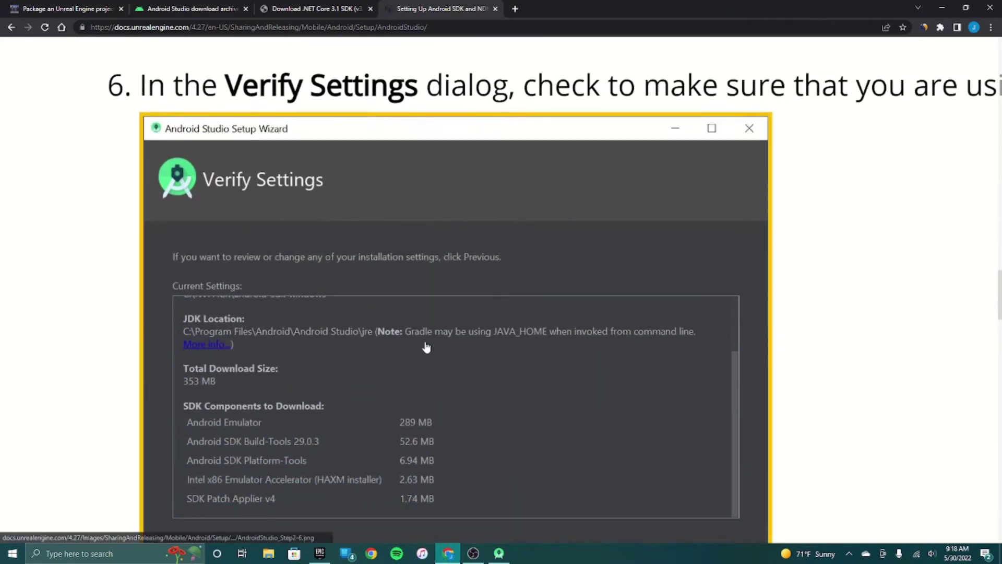
scroll(426, 356, "up", 1)
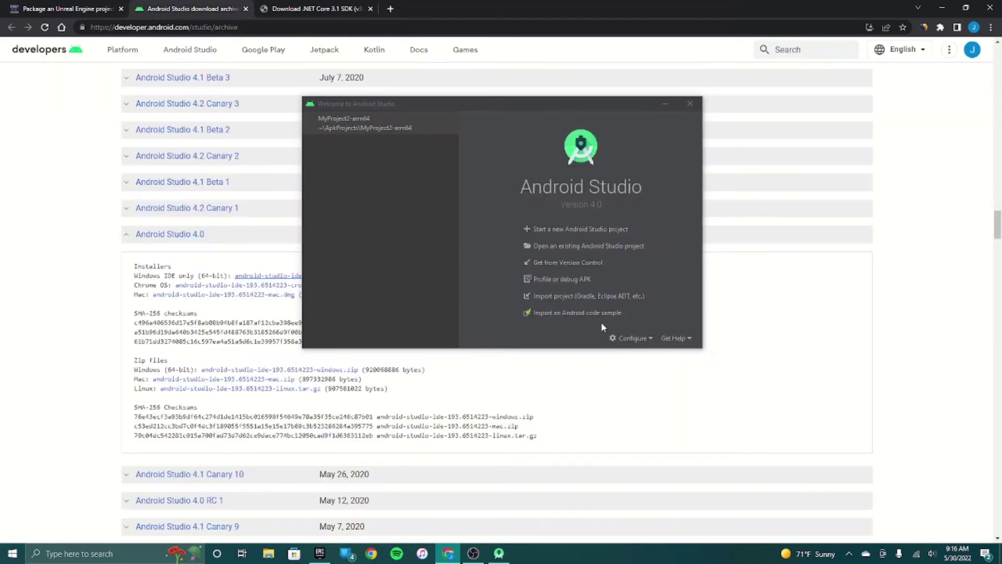
Open the SDK Manager from Configure and tick SDK Command-line Tools under SDK Tools
left_click(649, 341)
left_click(664, 365)
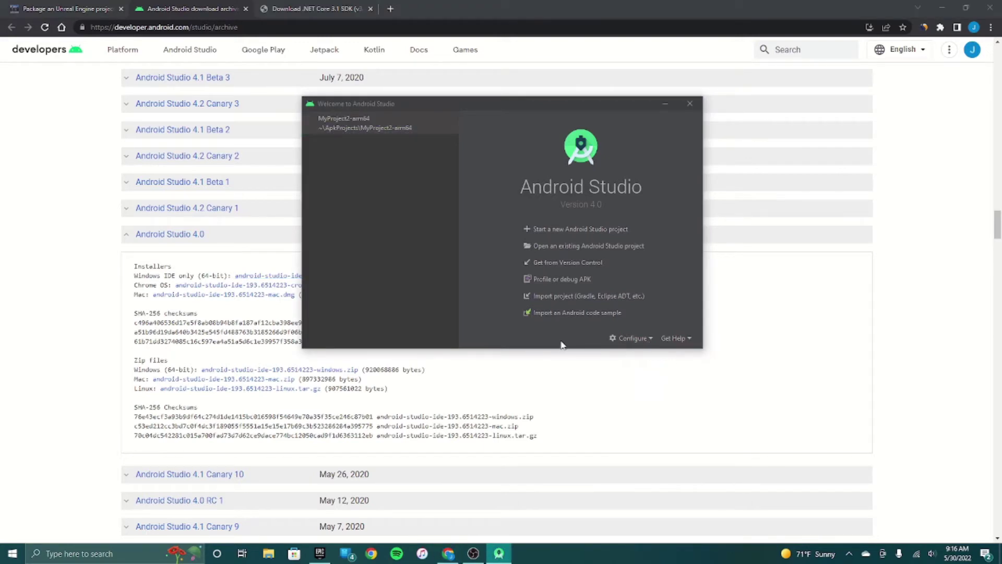
left_click(332, 175)
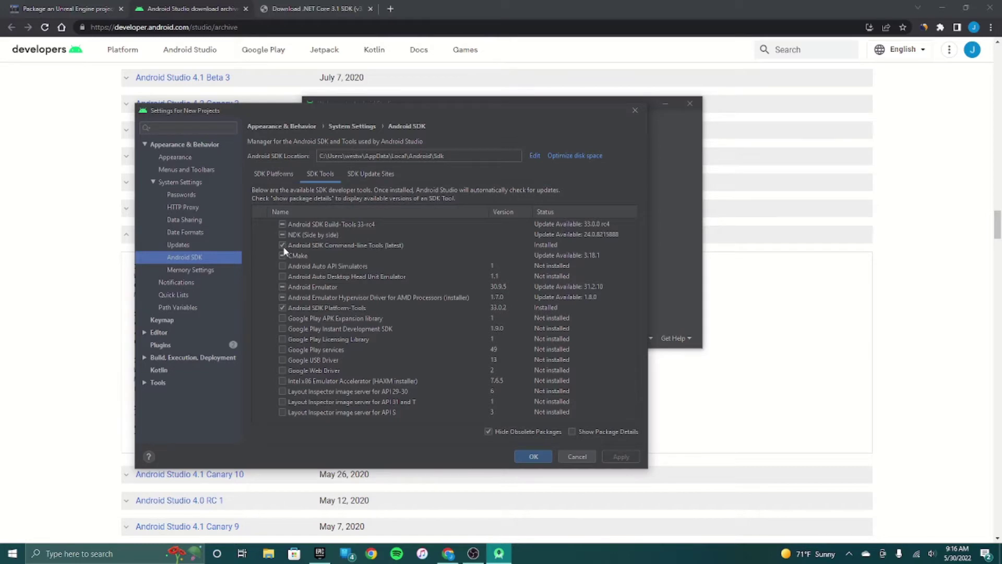
left_click(313, 245)
Select SDK platforms from Tiramisu Preview down to Android 5.1 Lollipop and close the settings
left_click(267, 174)
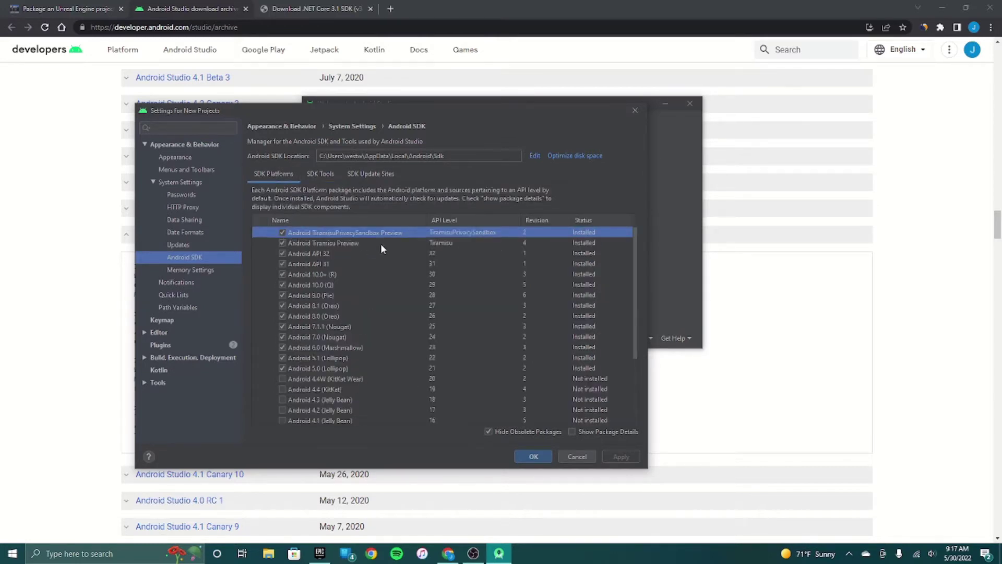
left_click_drag(381, 243, 385, 355)
left_click(384, 355)
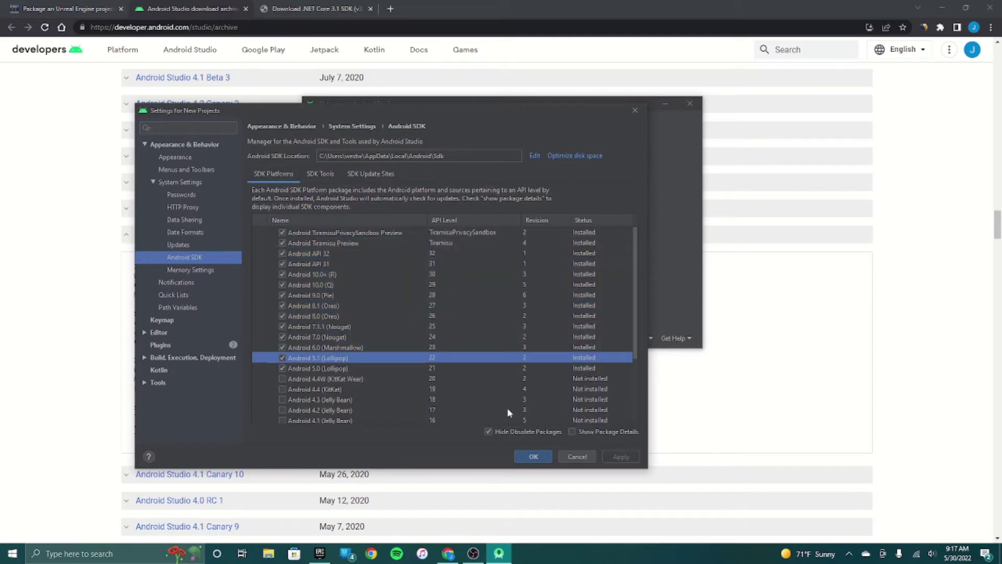
left_click(541, 457)
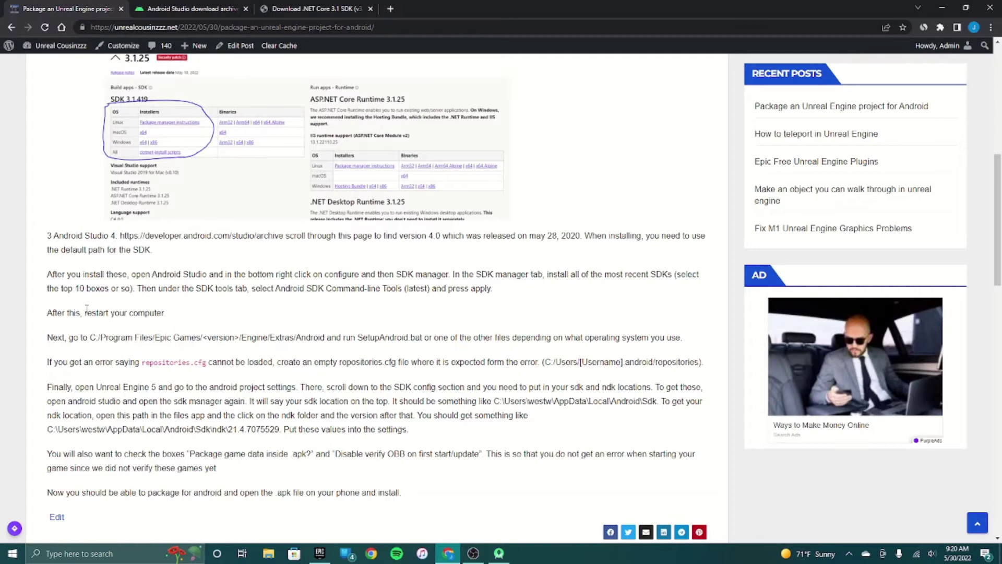
Note the post's restart instruction, then open Program Files on Local Disk (C:)
left_click_drag(45, 322, 177, 319)
left_click(177, 320)
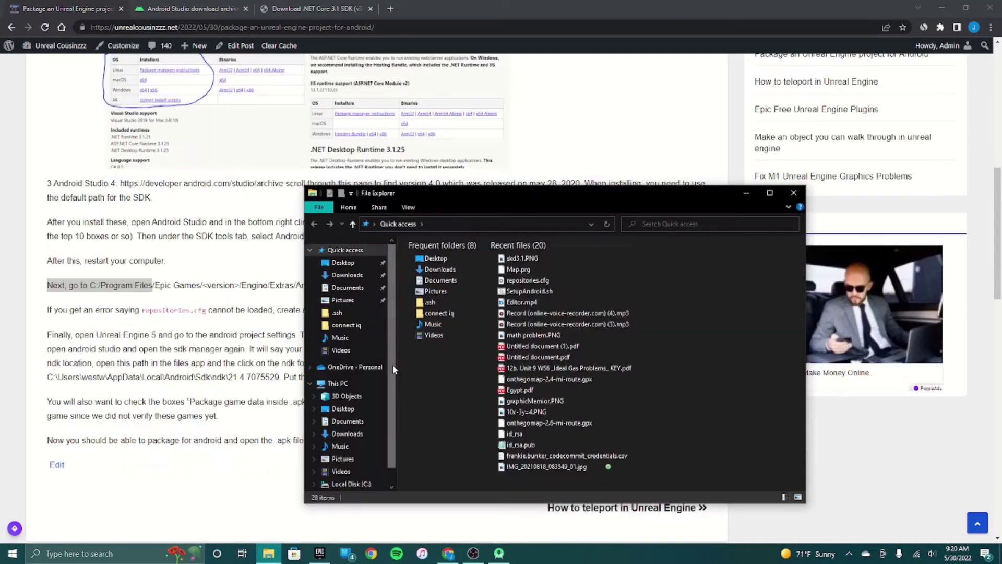
scroll(393, 365, "down", 2)
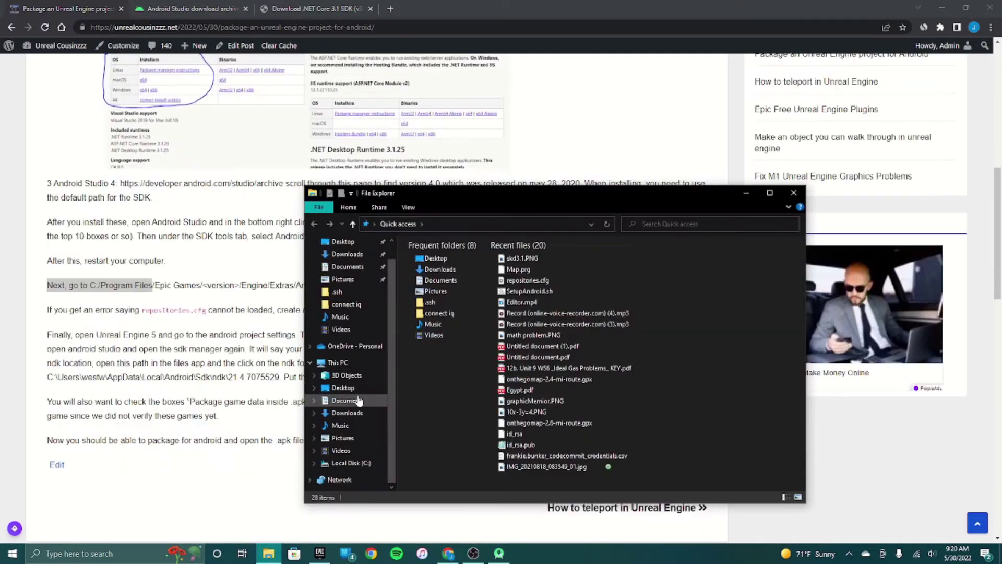
left_click(356, 441)
left_click(350, 464)
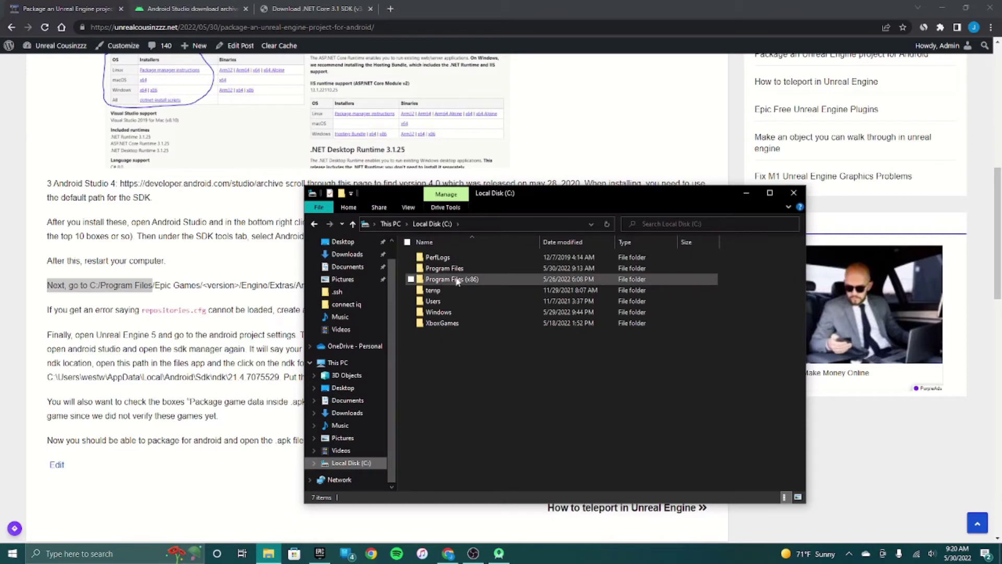
left_click(460, 269)
double_click(461, 272)
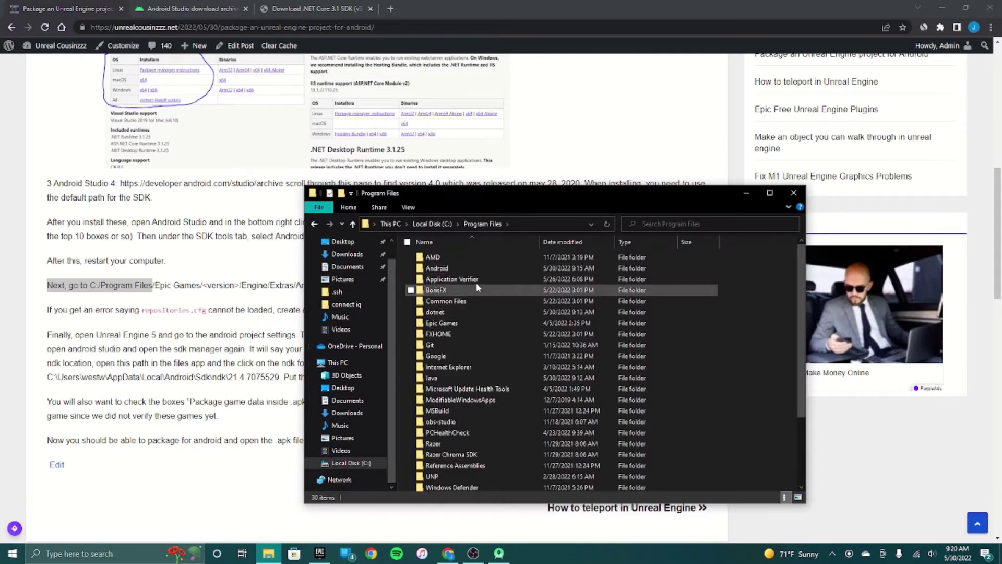
Go to Epic Games\UE_5.0\Engine\Extras\Android and run SetupAndroid.bat to completion
double_click(481, 323)
left_click(465, 281)
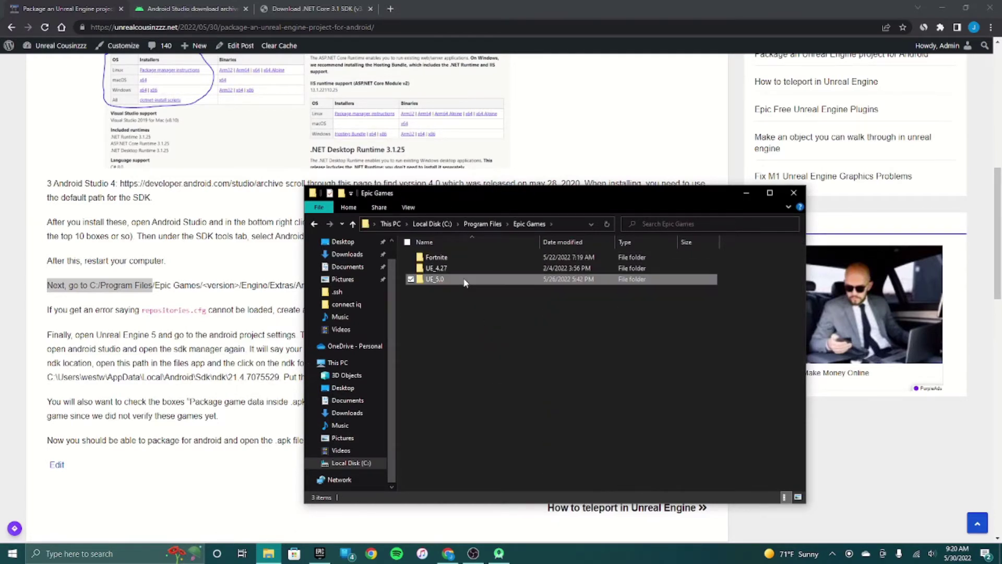
double_click(465, 281)
double_click(459, 261)
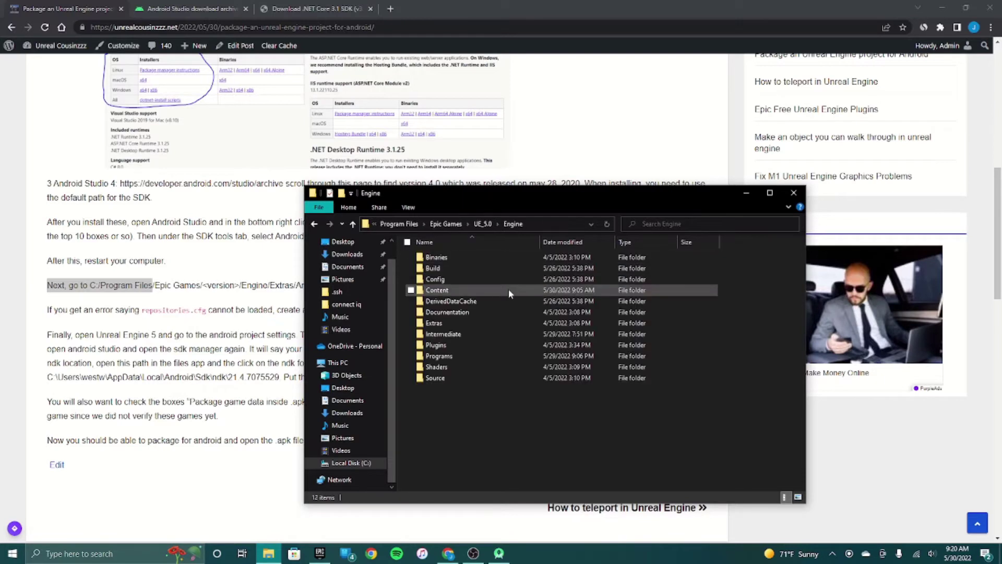
double_click(458, 323)
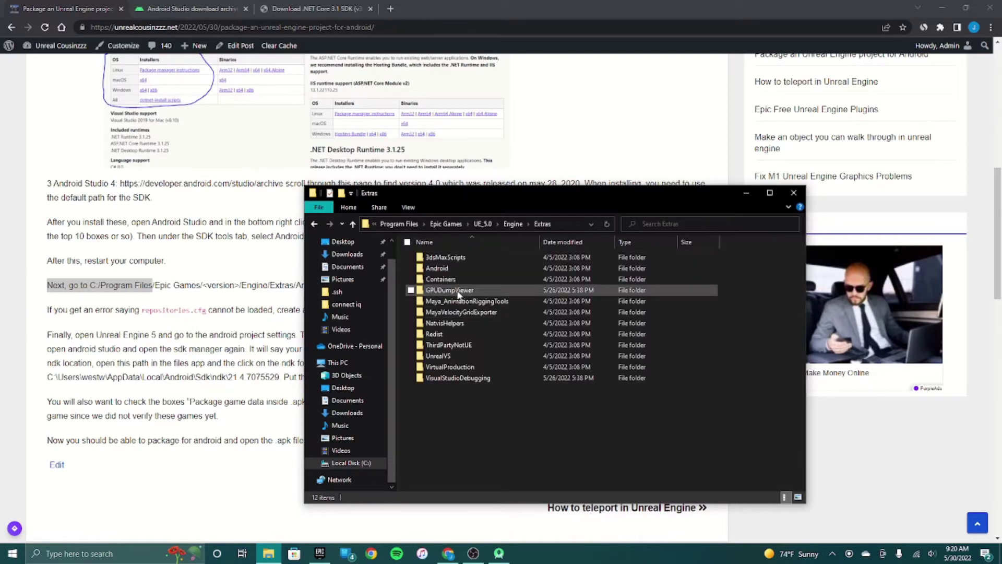
double_click(462, 267)
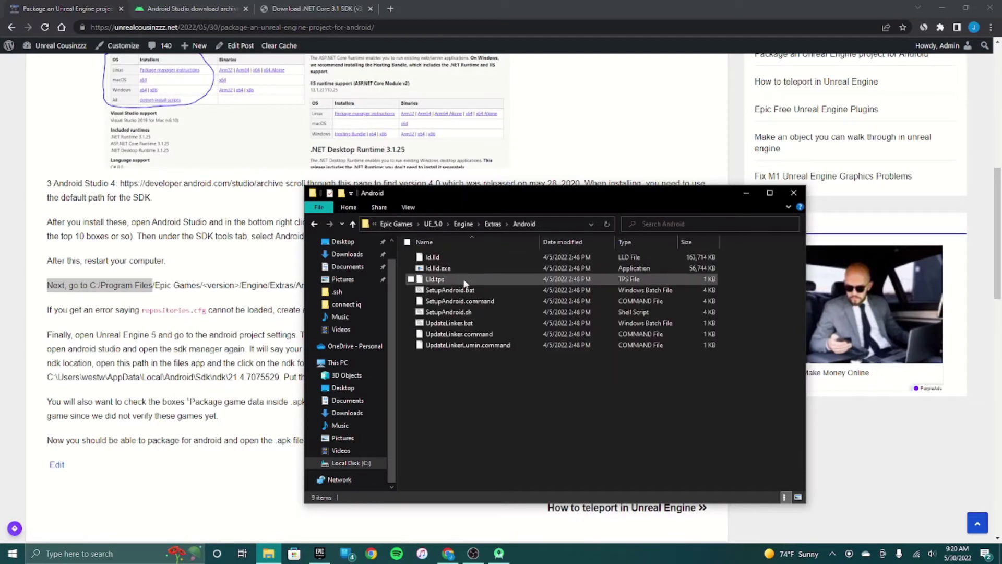
double_click(500, 292)
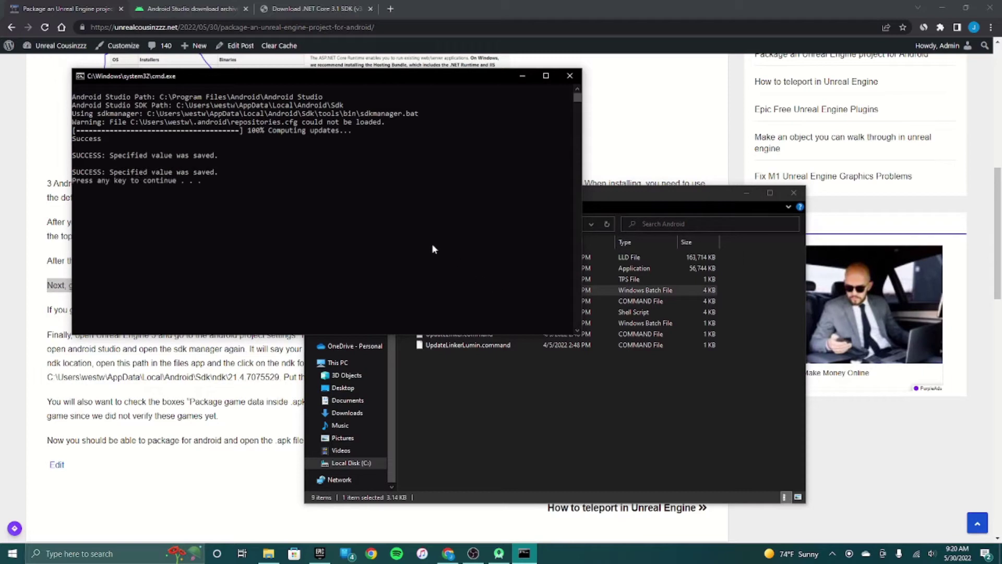
key("Return")
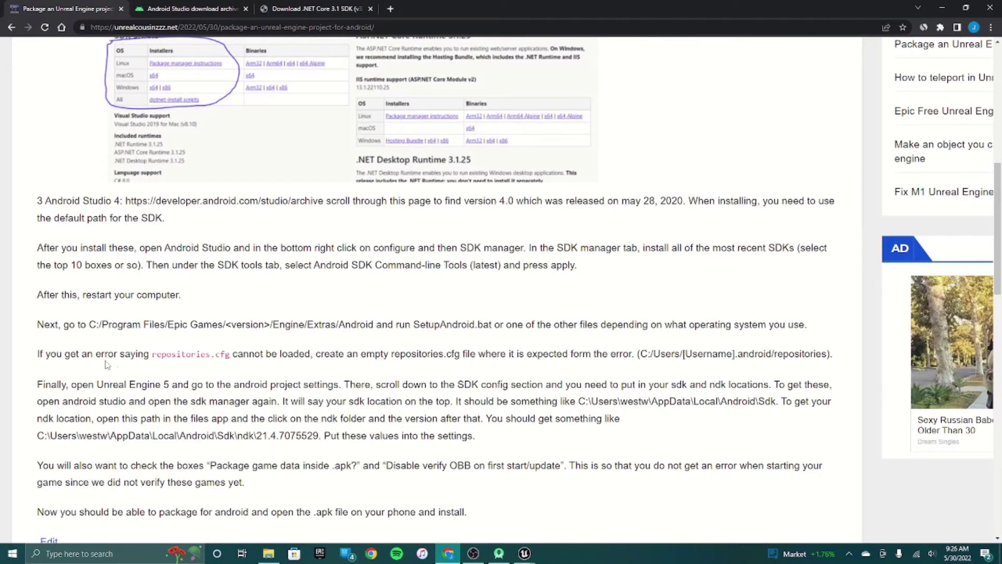
Review the tutorial's repositories.cfg note and the C:/Program Files/Epic Games path text
left_click_drag(165, 353, 211, 354)
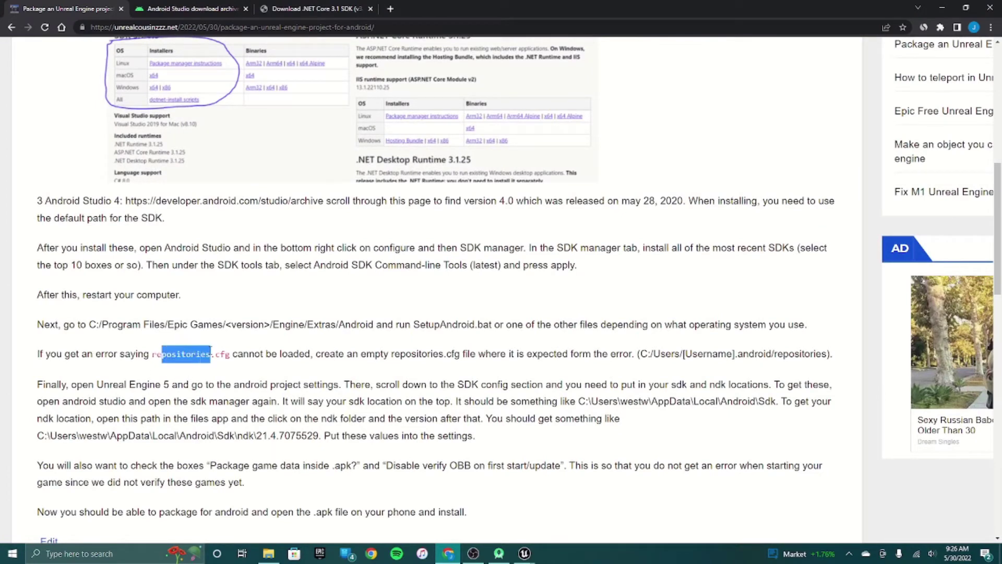
left_click(211, 352)
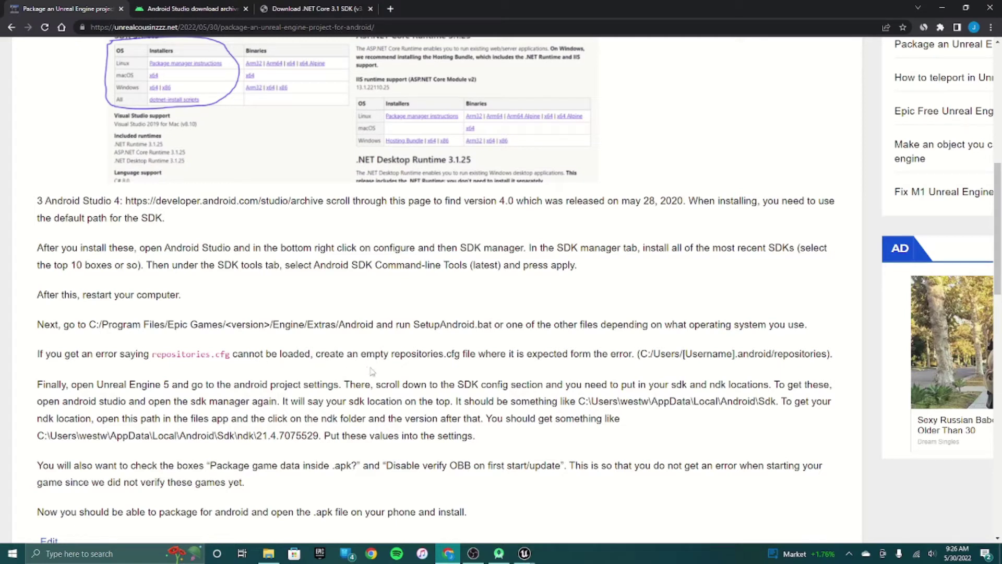
double_click(392, 354)
left_click(468, 369)
left_click_drag(83, 326, 243, 325)
left_click(270, 354)
double_click(162, 355)
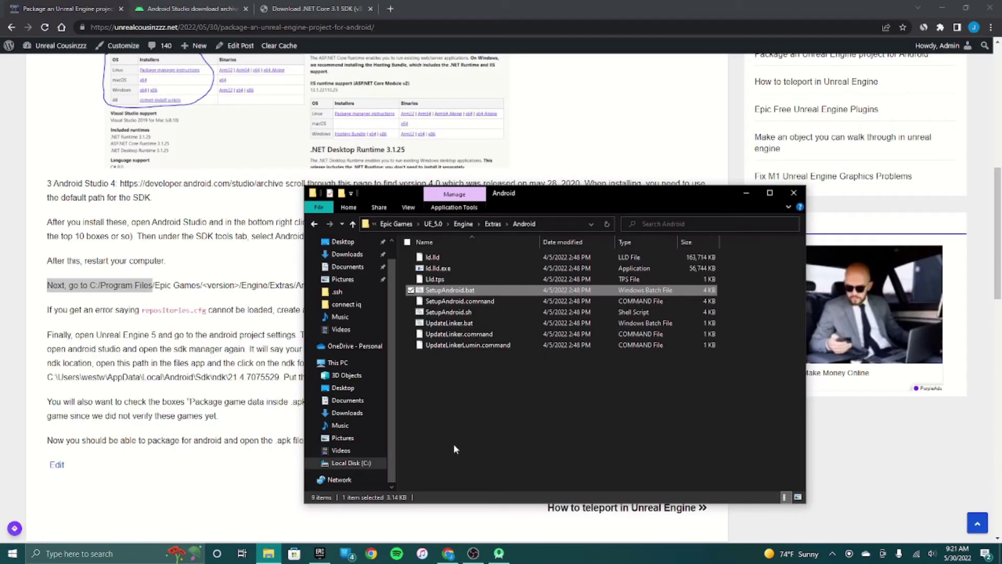
Launch MyProject2 from the Epic Games Launcher library into Unreal Editor 5.0.2
left_click(320, 554)
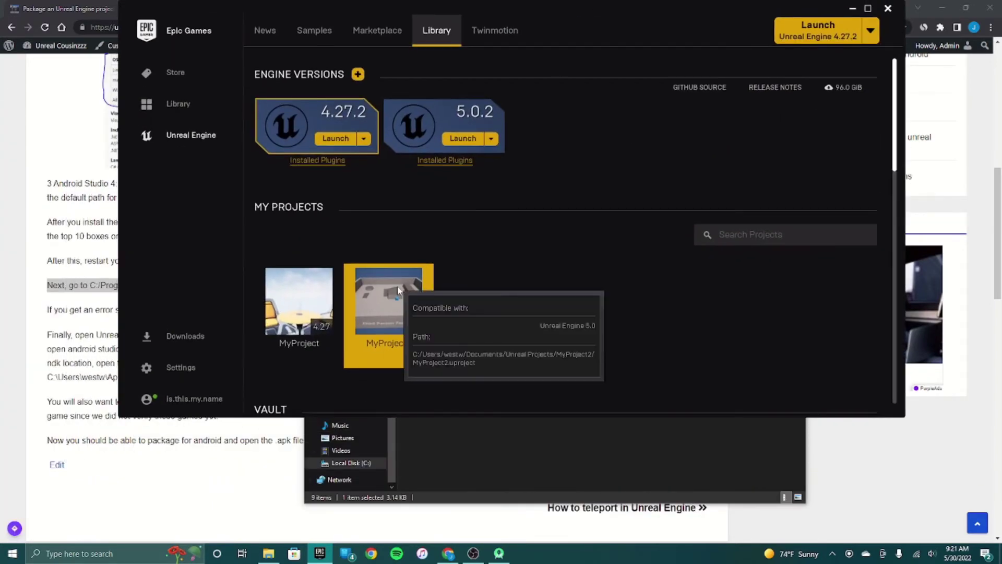
double_click(397, 291)
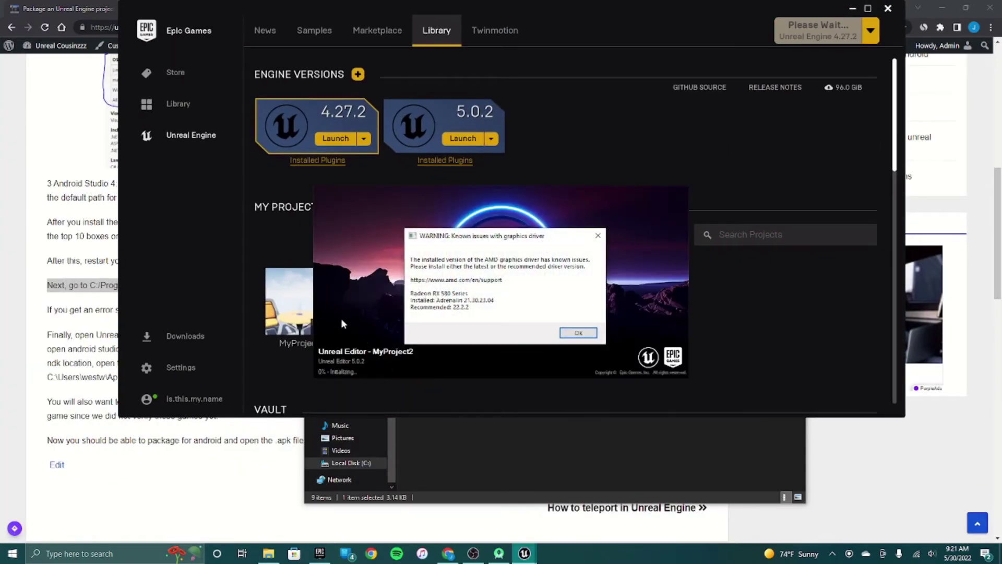
Dismiss the graphics-driver warning and open Project Settings on the Android platform page
left_click(578, 333)
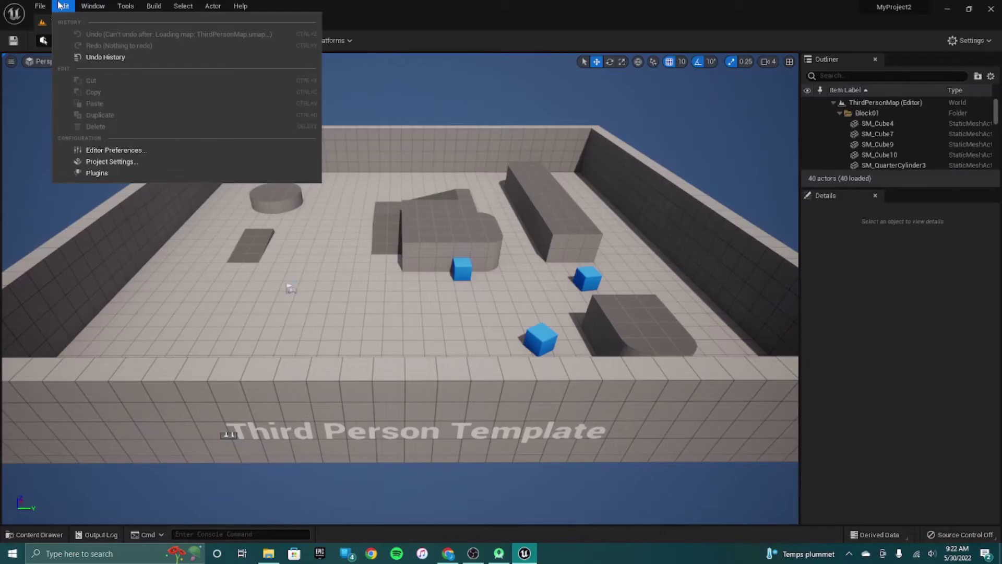
left_click(162, 162)
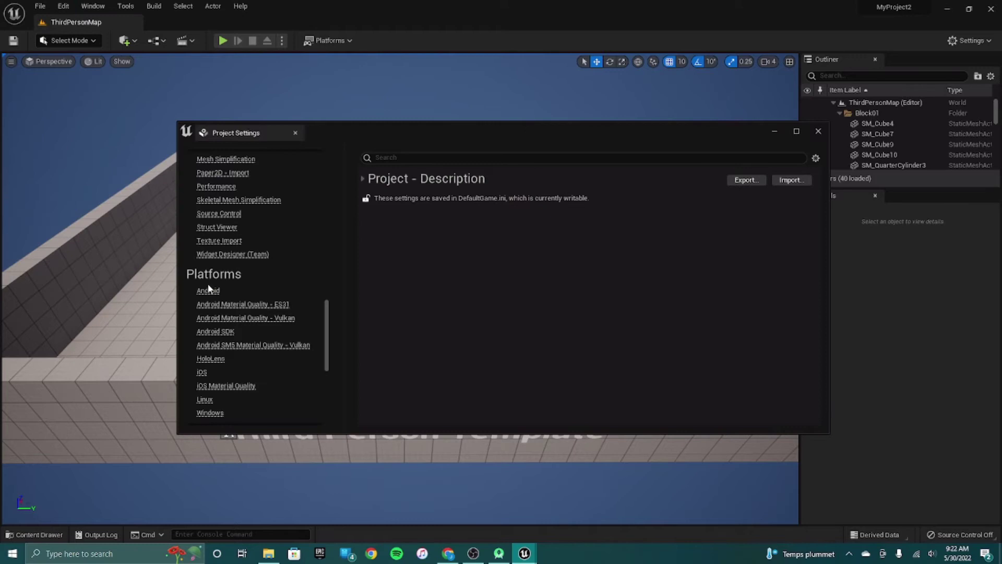
left_click(207, 290)
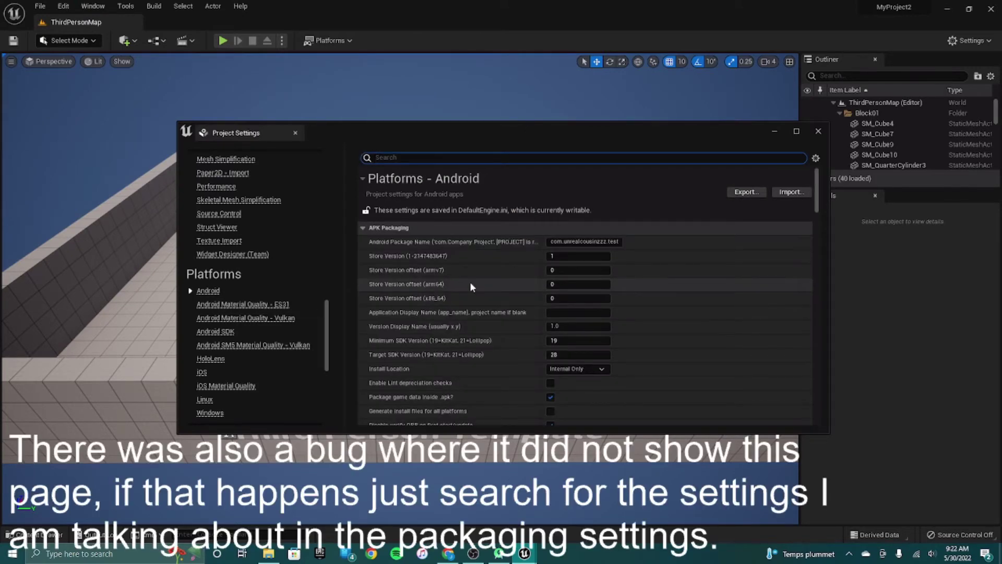
Review the Android APK Packaging options for in-APK game data and disabled OBB verification
scroll(470, 281, "down", 2)
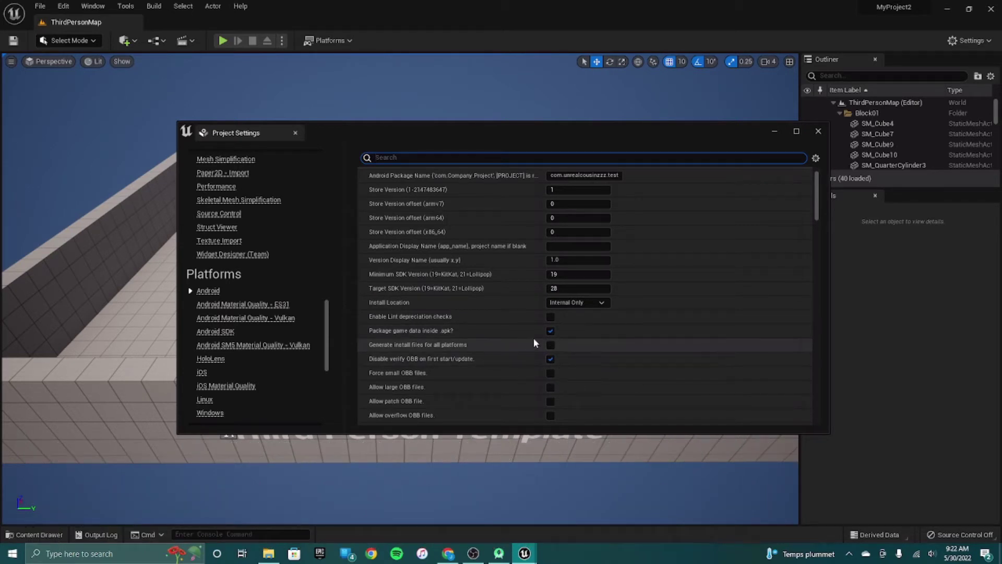
scroll(611, 316, "down", 5)
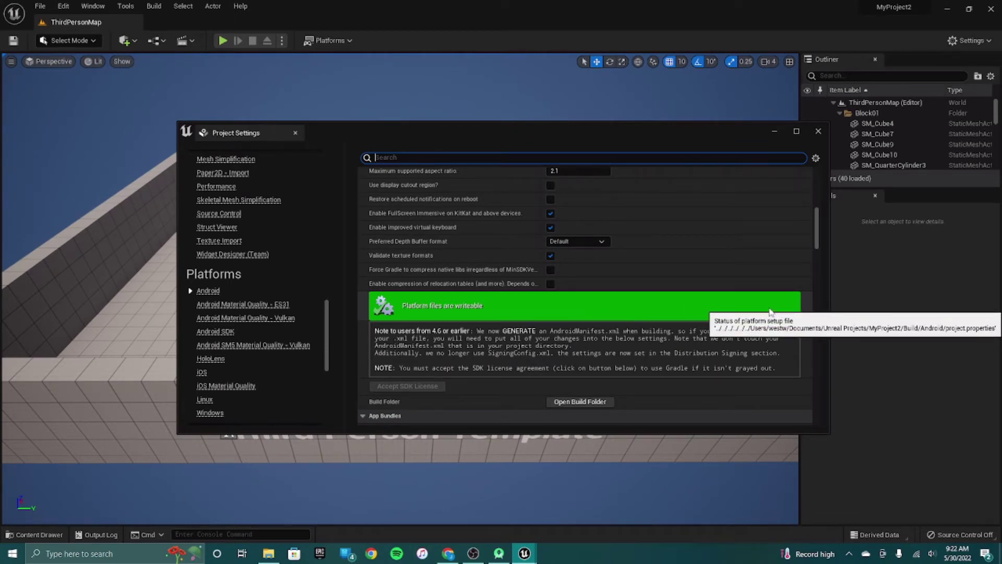
scroll(619, 328, "down", 2)
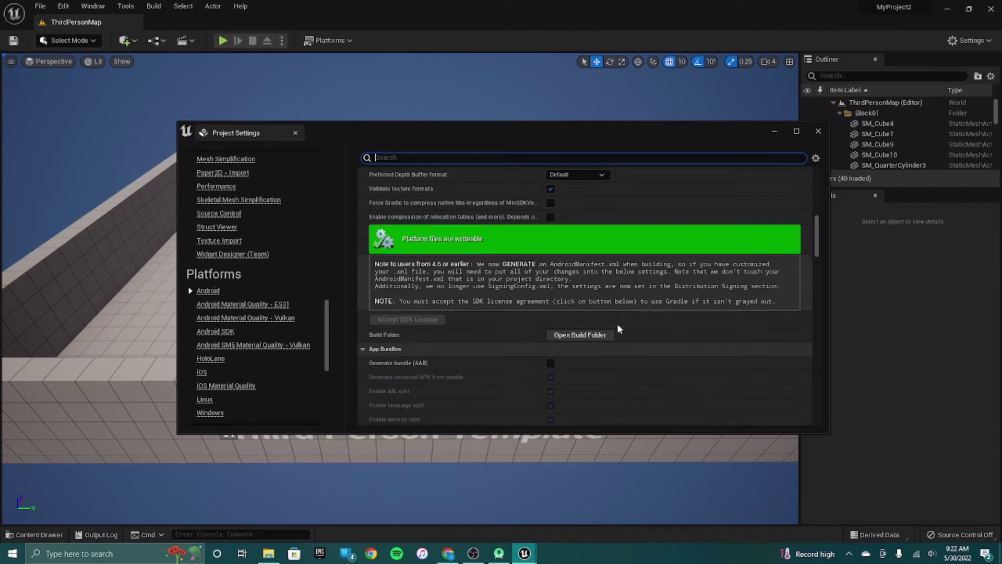
scroll(611, 324, "down", 3)
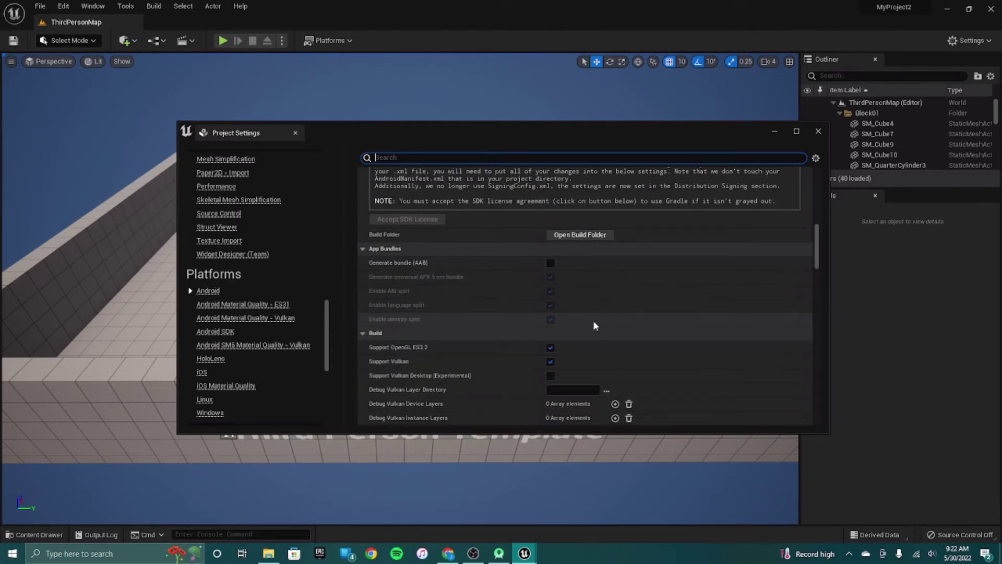
scroll(595, 325, "down", 10)
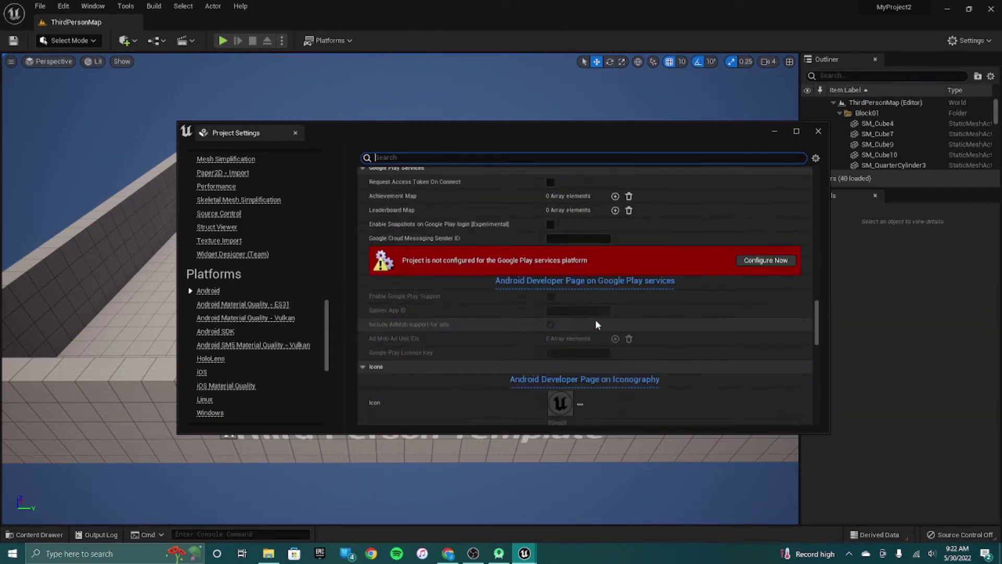
scroll(595, 325, "up", 10)
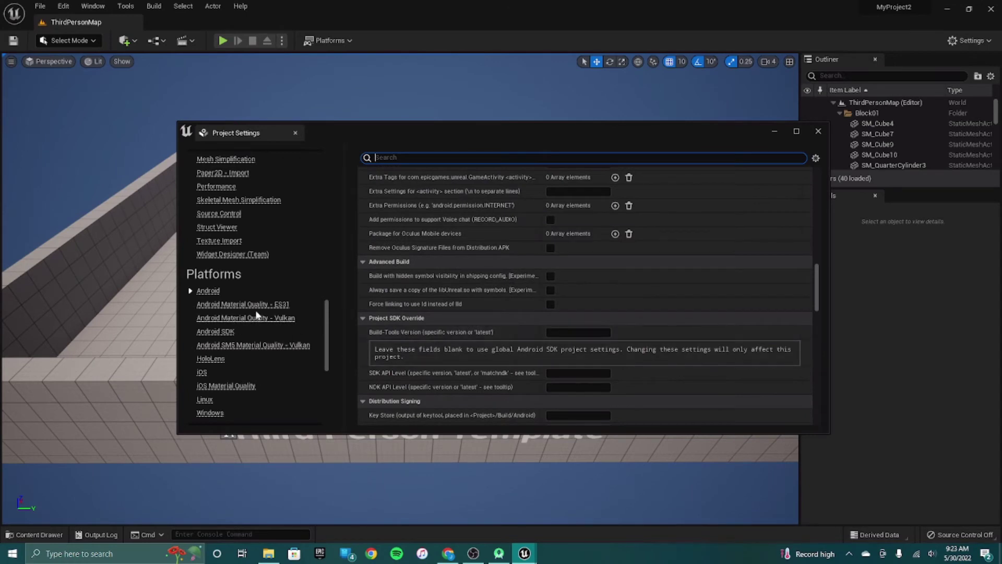
Open the Android SDK settings and select AppData in the NDK location path
left_click(216, 331)
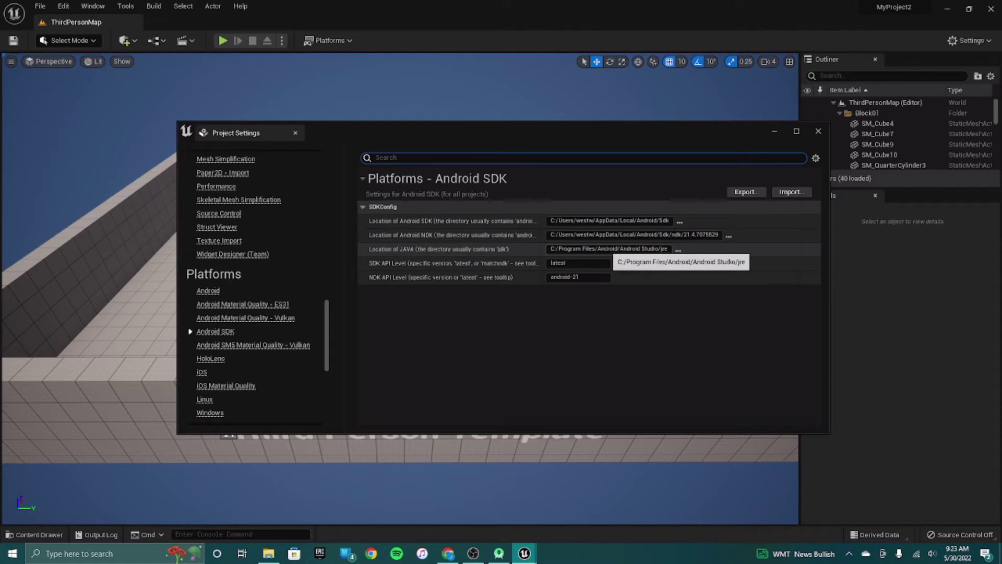
left_click(596, 235)
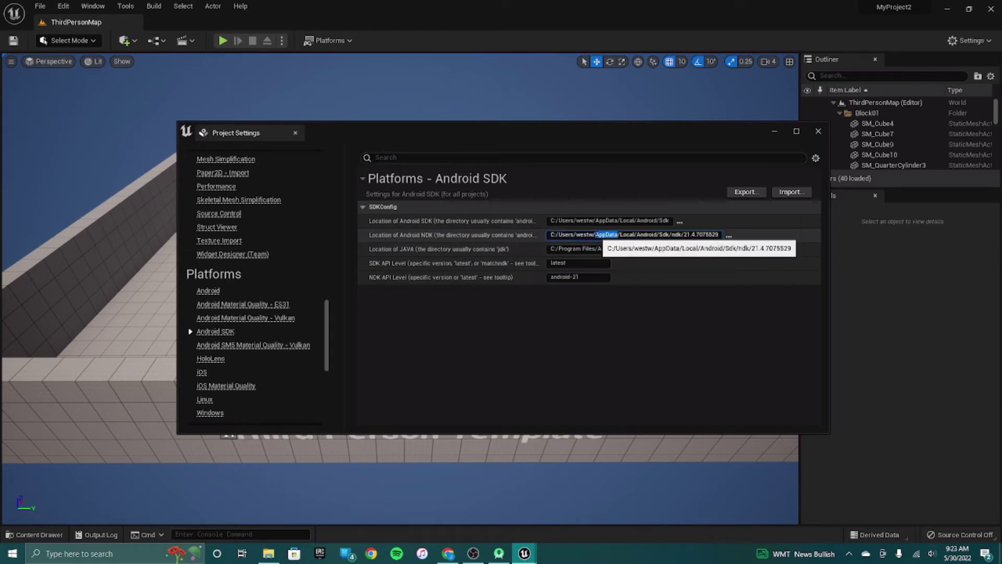
double_click(596, 234)
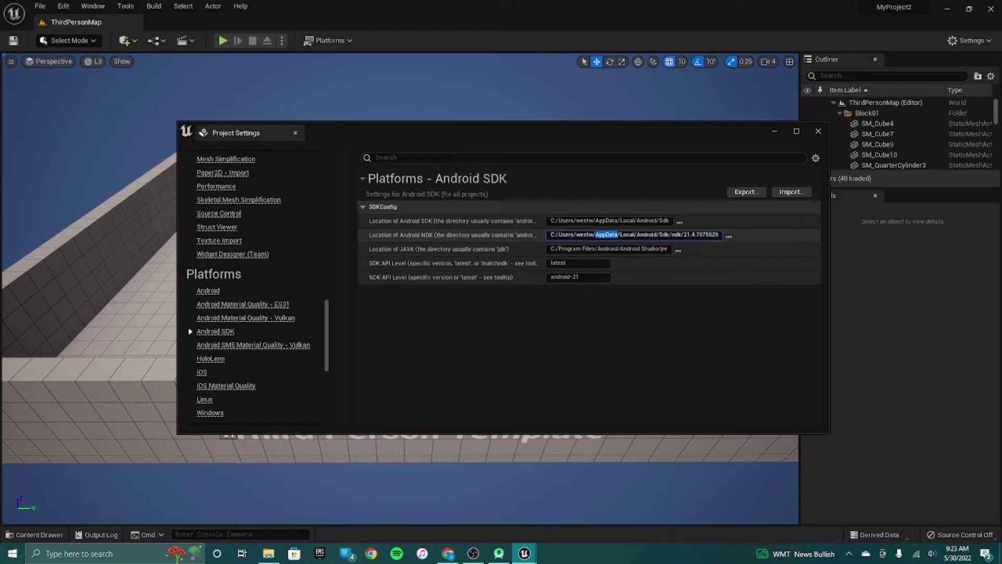
Place the Engine Extras Android folder beside the settings and select AppData in the SDK path
left_click(268, 554)
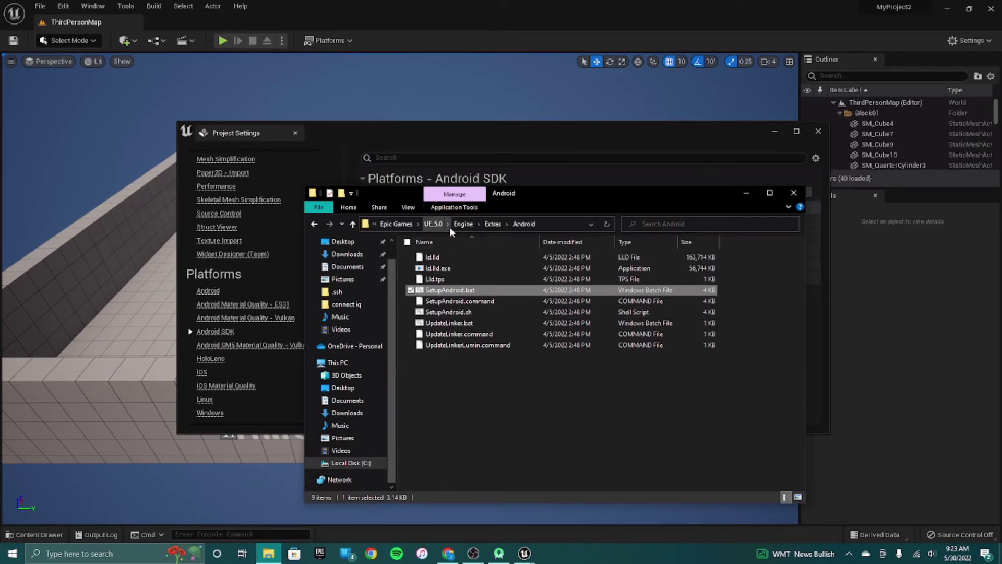
left_click_drag(544, 194, 563, 292)
left_click(605, 220)
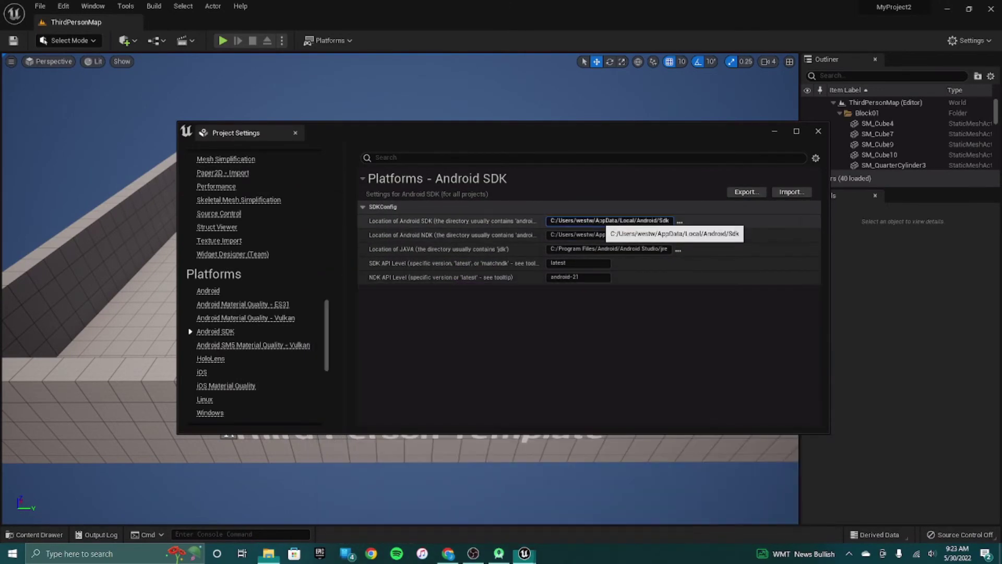
double_click(607, 220)
Check the AppData\Local\Android\Sdk location in Android Studio's SDK Manager, then return to Unreal
left_click(499, 553)
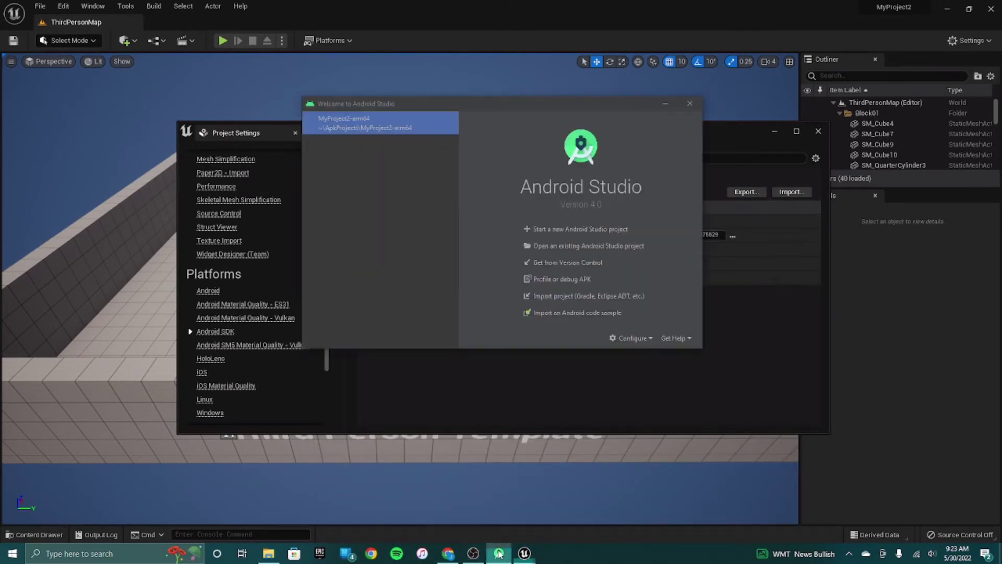
left_click(644, 339)
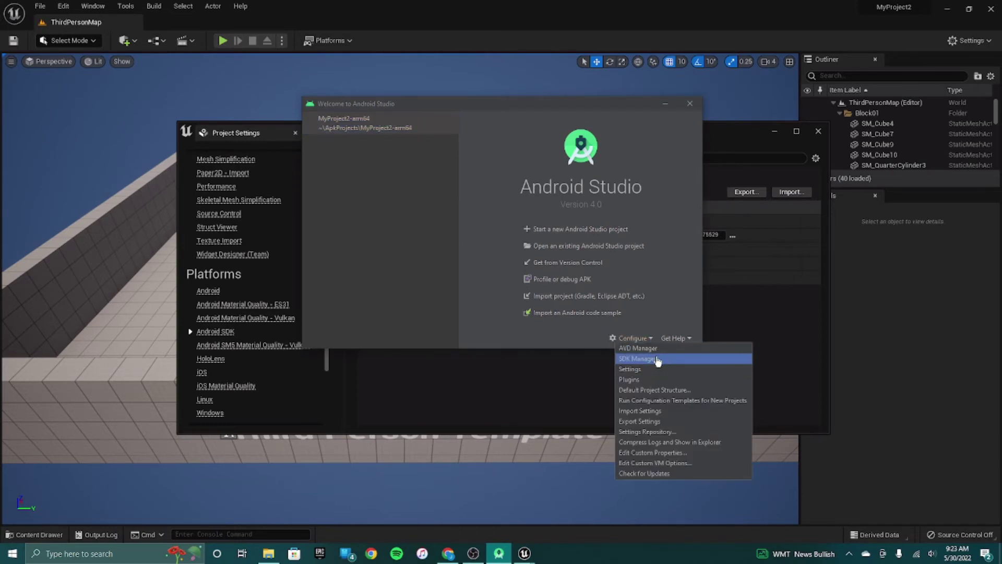
left_click(656, 354)
left_click(410, 155)
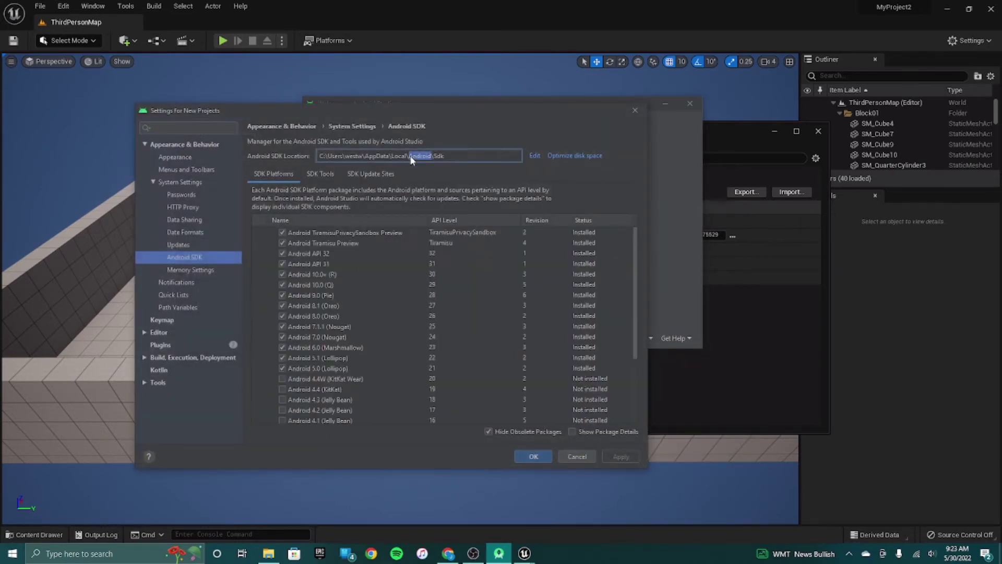
left_click(741, 137)
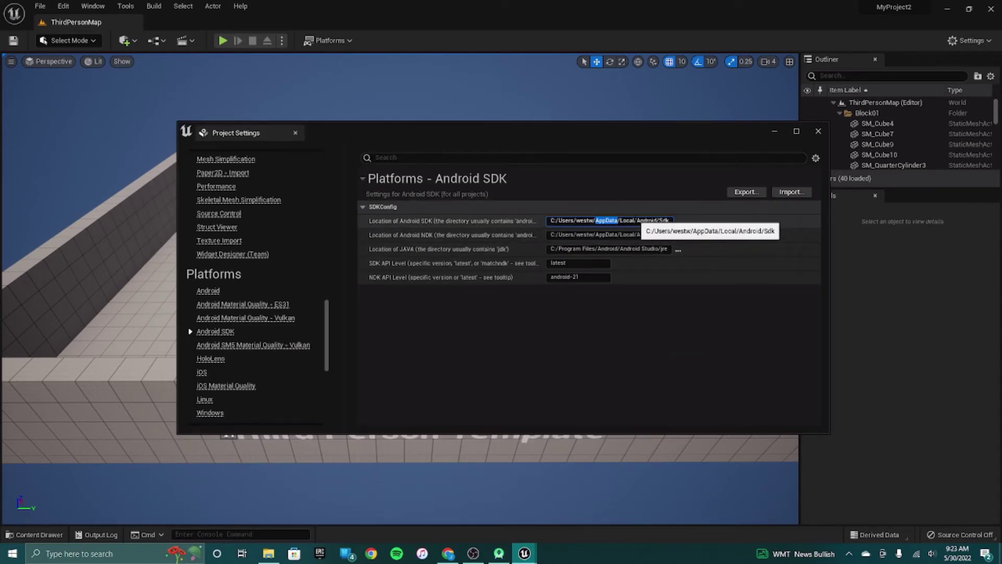
Copy Unreal's Android SDK path and navigate to that folder in File Explorer
right_click(622, 224)
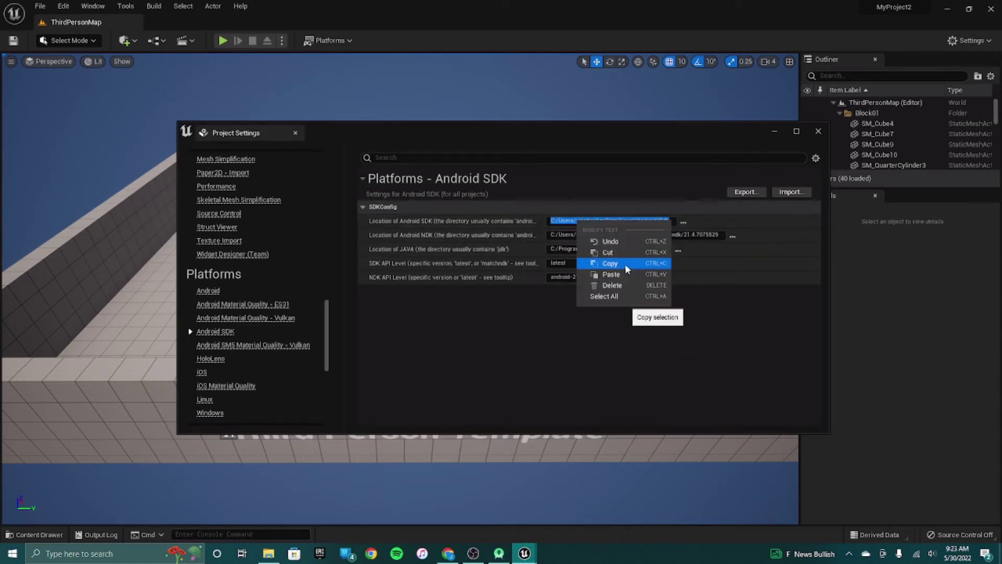
left_click(628, 265)
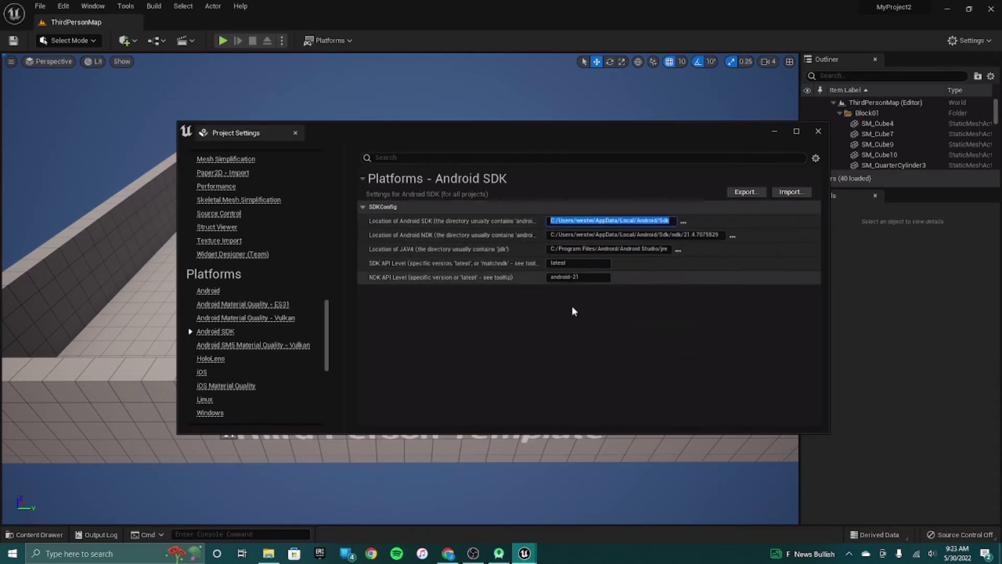
left_click(267, 557)
left_click_drag(550, 292, 519, 183)
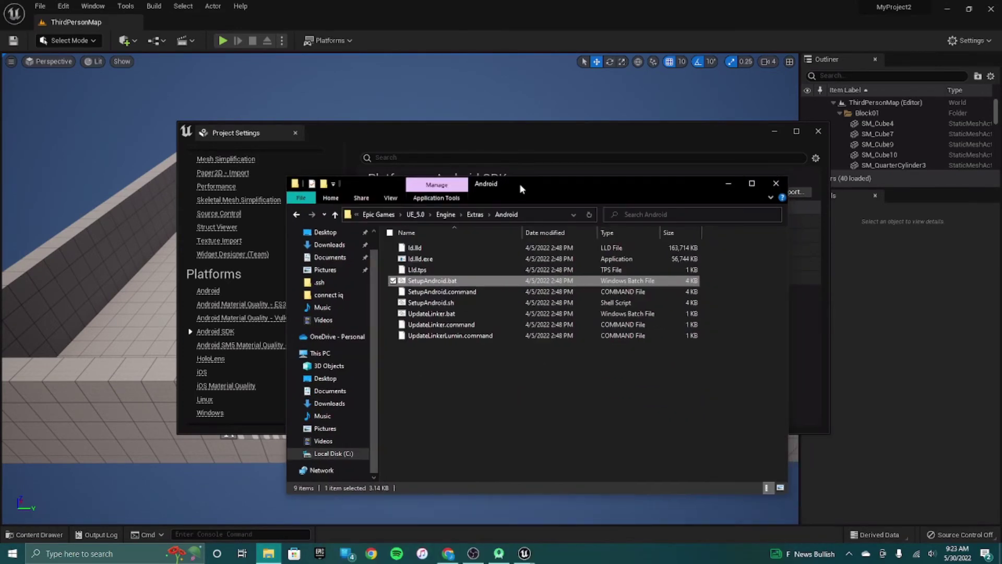
left_click(527, 214)
key("ctrl+v")
key("Return")
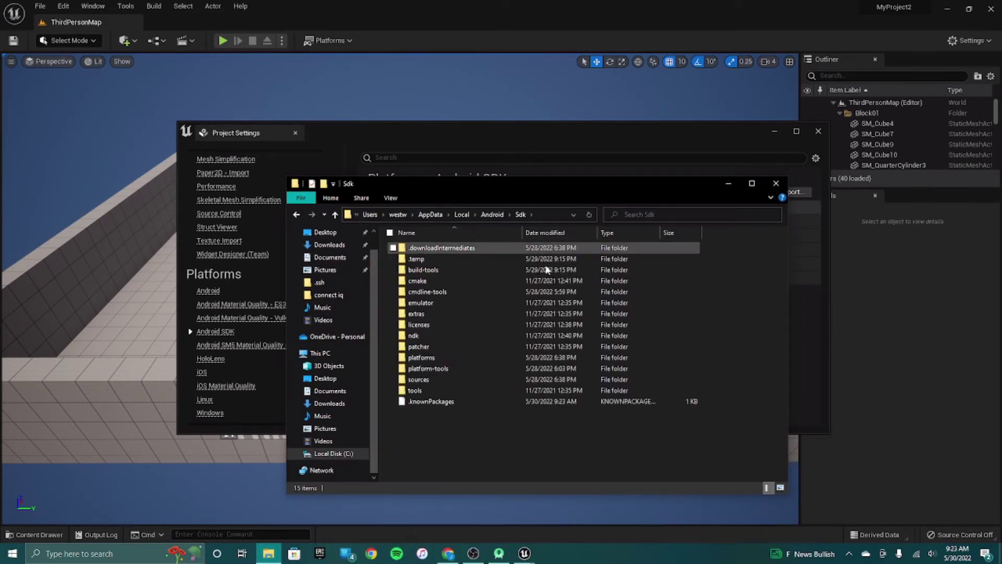
Open ndk\21.4.7075529 to confirm it exists, then return to Project Settings
double_click(448, 335)
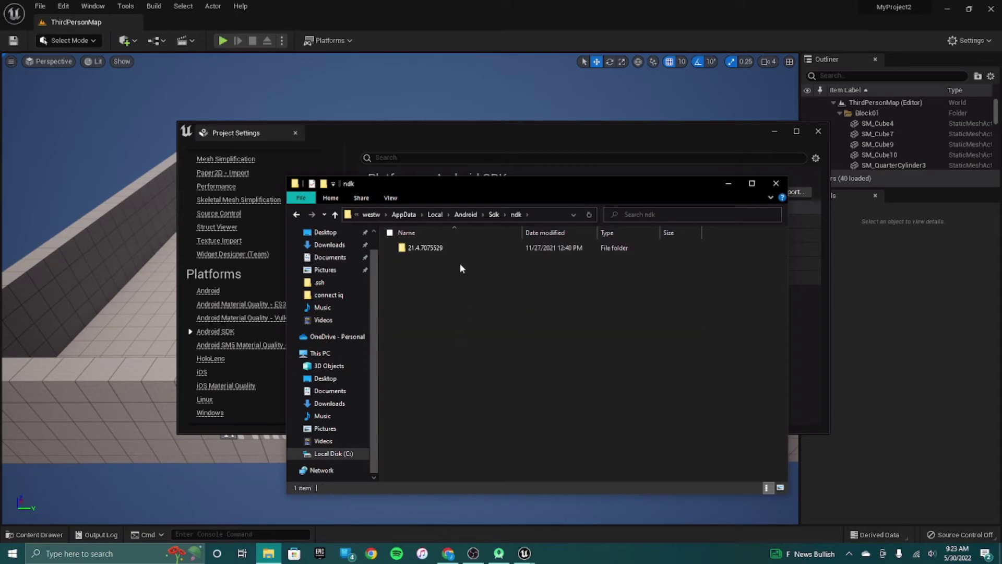
double_click(457, 246)
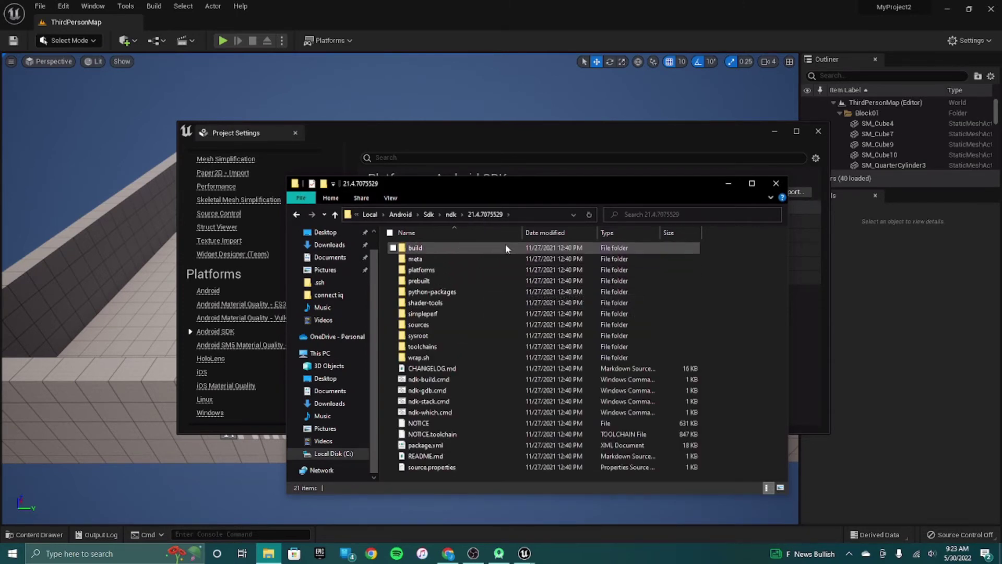
left_click(543, 215)
left_click(554, 132)
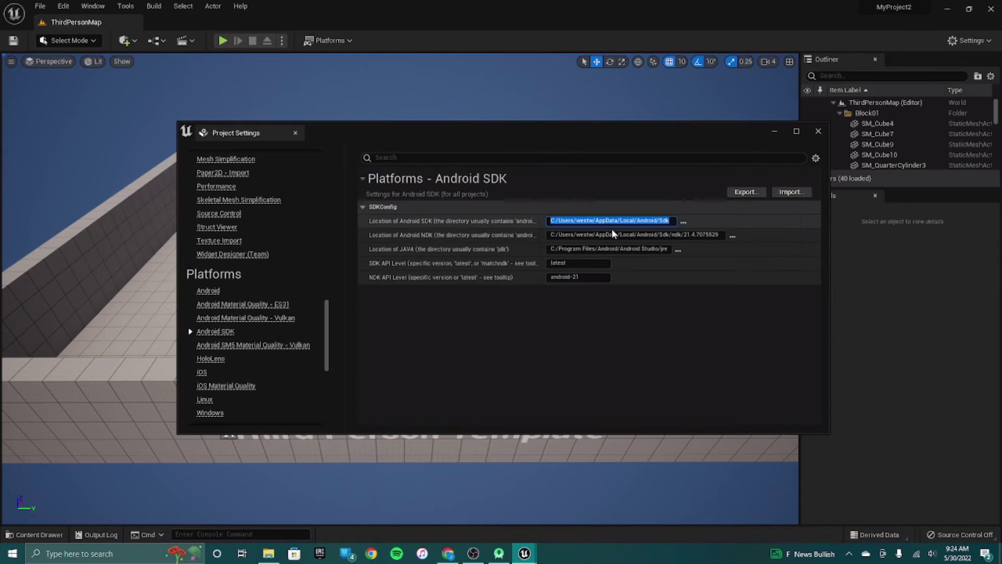
Inspect the Android NDK and Java location paths in the Android SDK settings
left_click(618, 234)
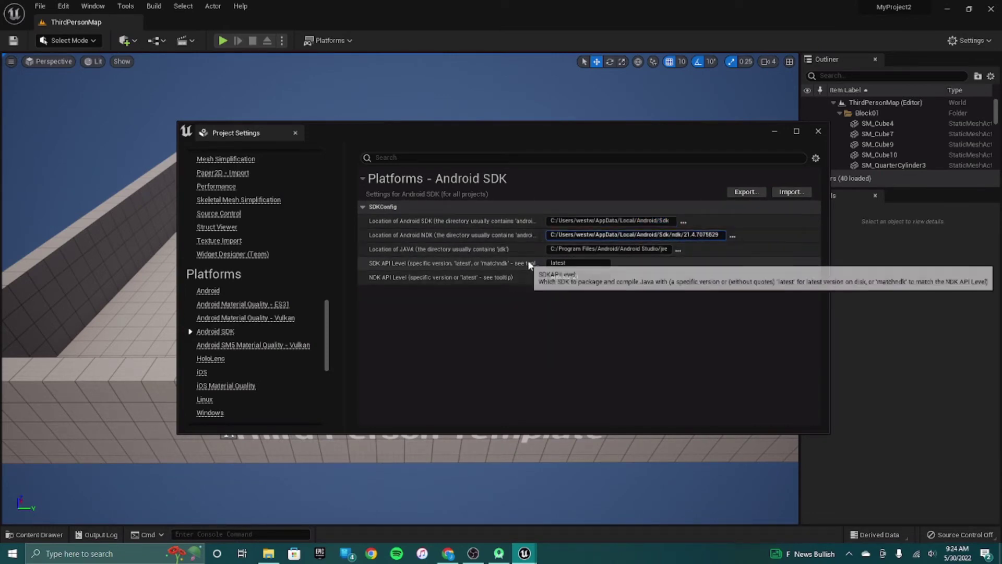
left_click(648, 249)
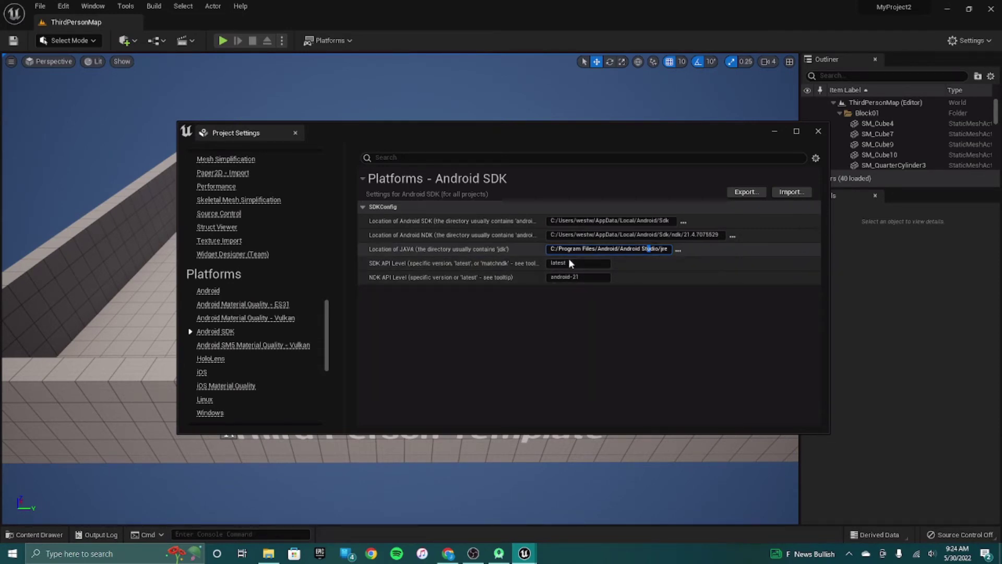
double_click(631, 249)
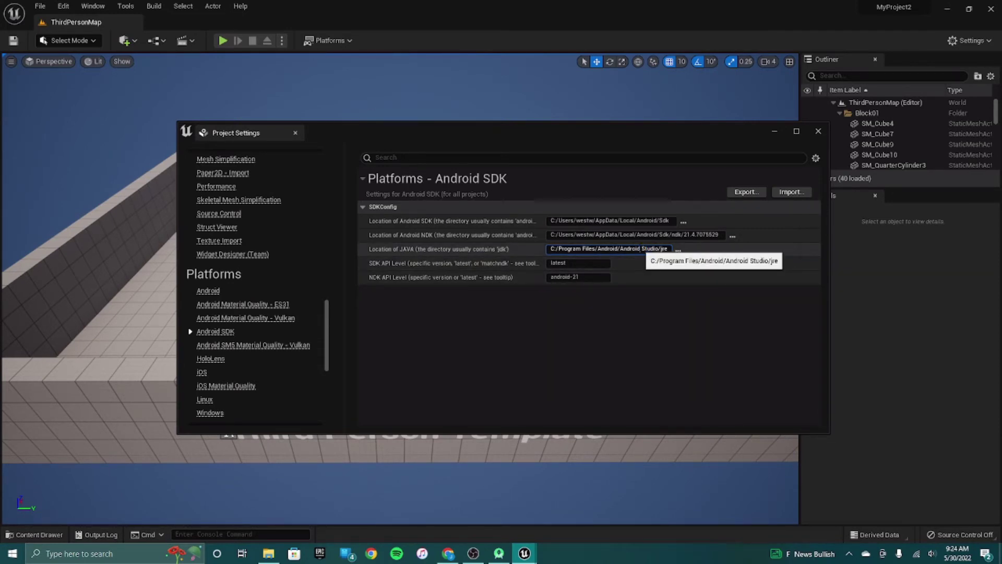
left_click(576, 248)
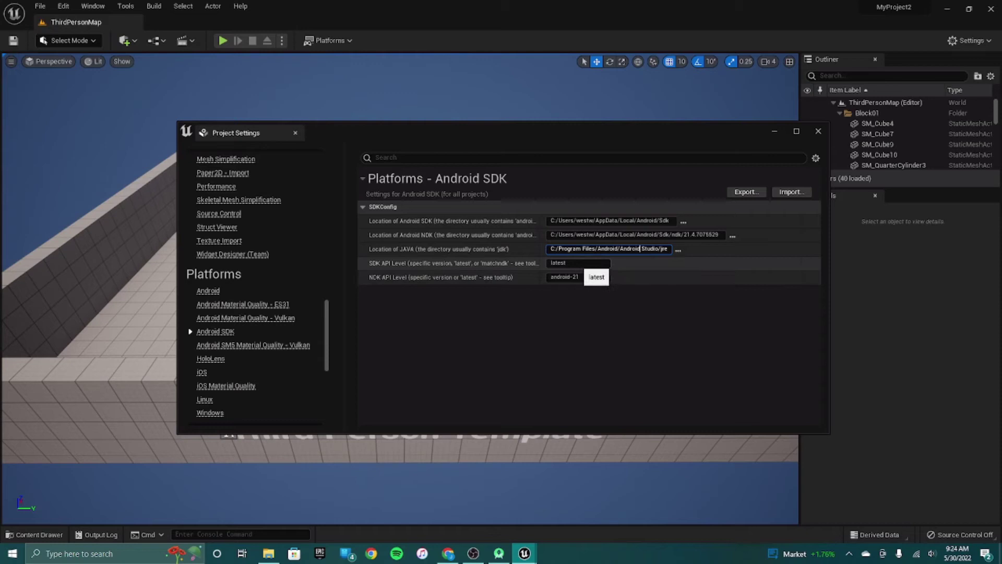
Confirm SDK API Level 'latest' and NDK API Level 'android-21', then close Project Settings
left_click(581, 264)
left_click(599, 277)
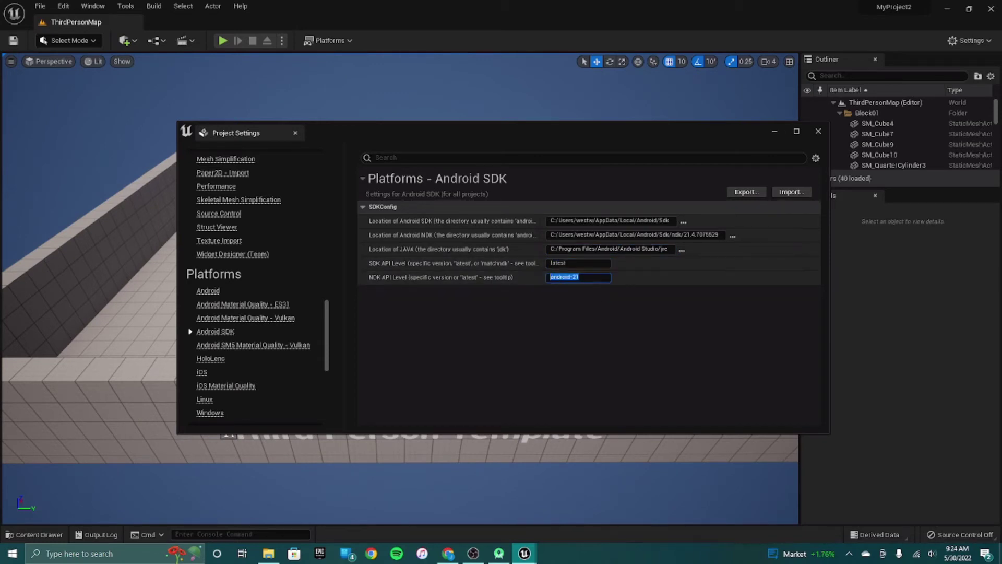
left_click(562, 302)
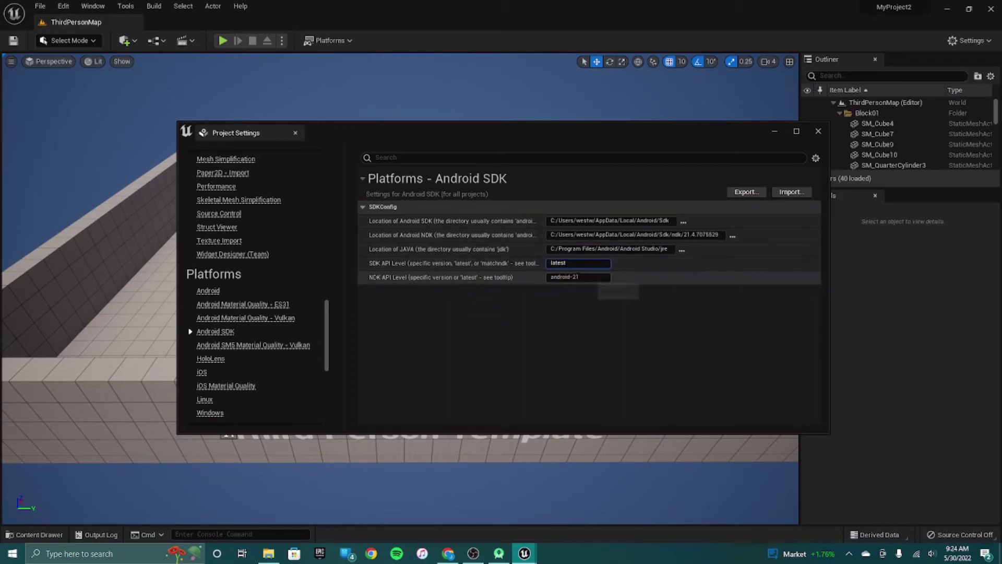
left_click(587, 302)
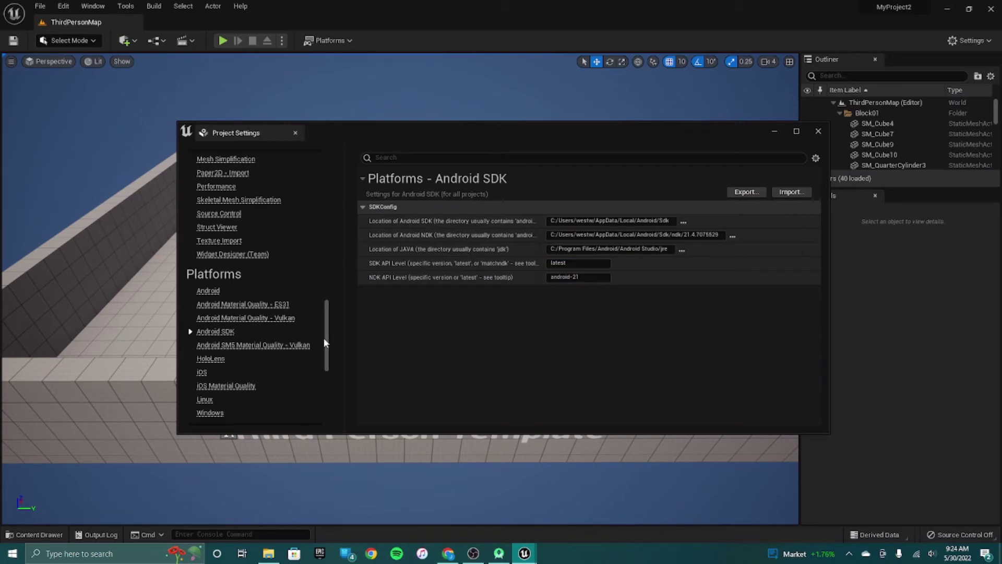
scroll(284, 287, "up", 5)
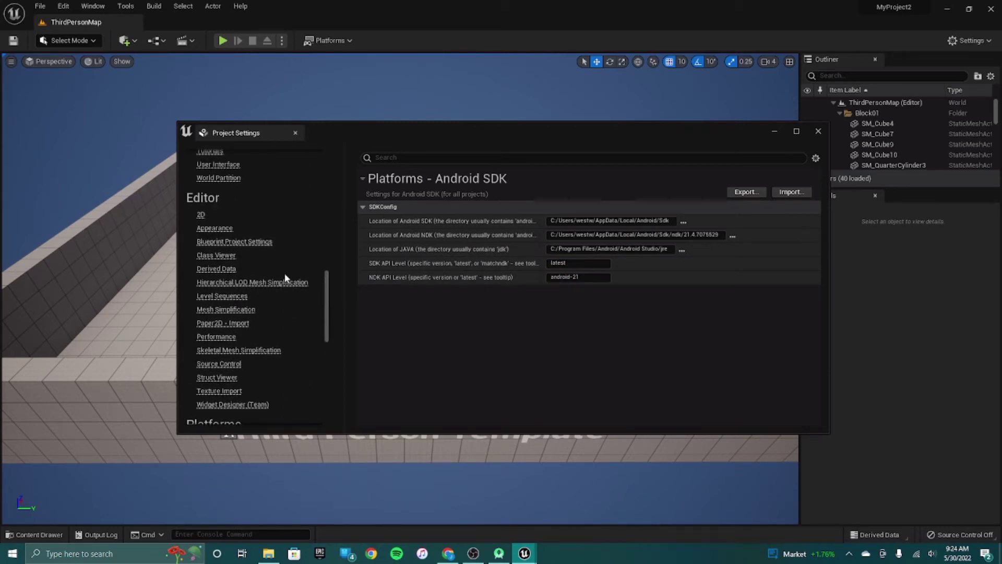
scroll(285, 274, "up", 3)
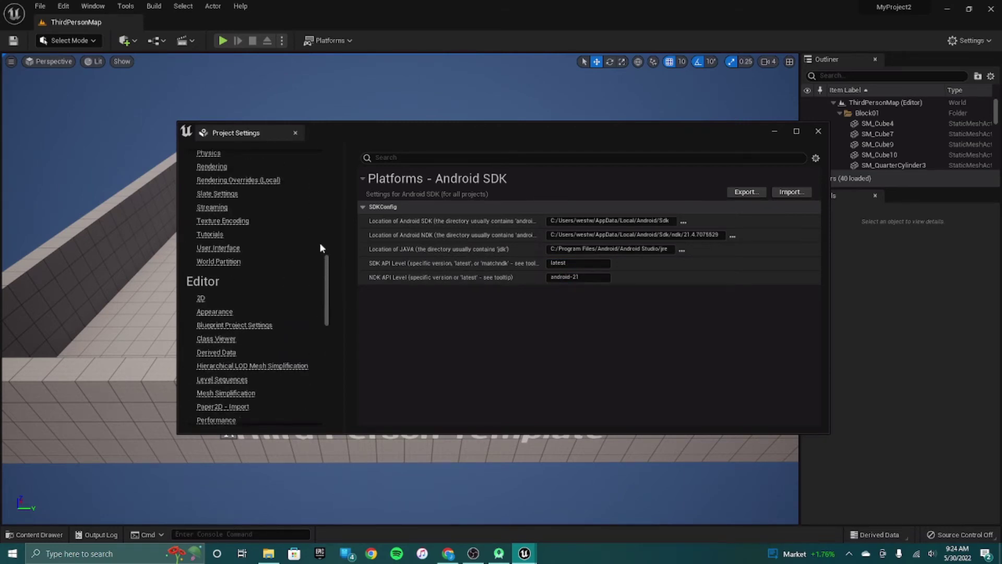
left_click(818, 130)
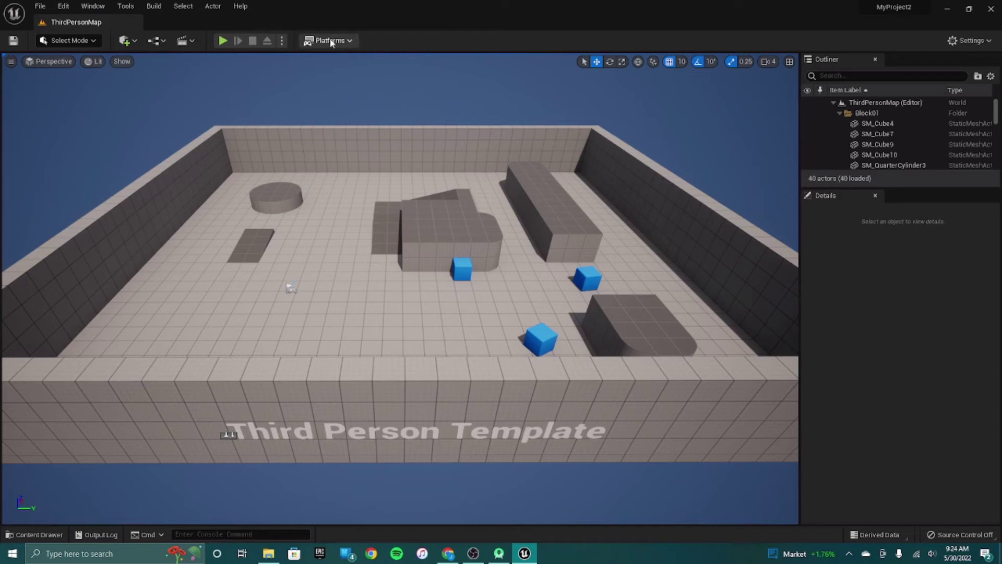
Choose Platforms > Android > Package Project to open the output folder picker
left_click(349, 40)
mouse_move(392, 139)
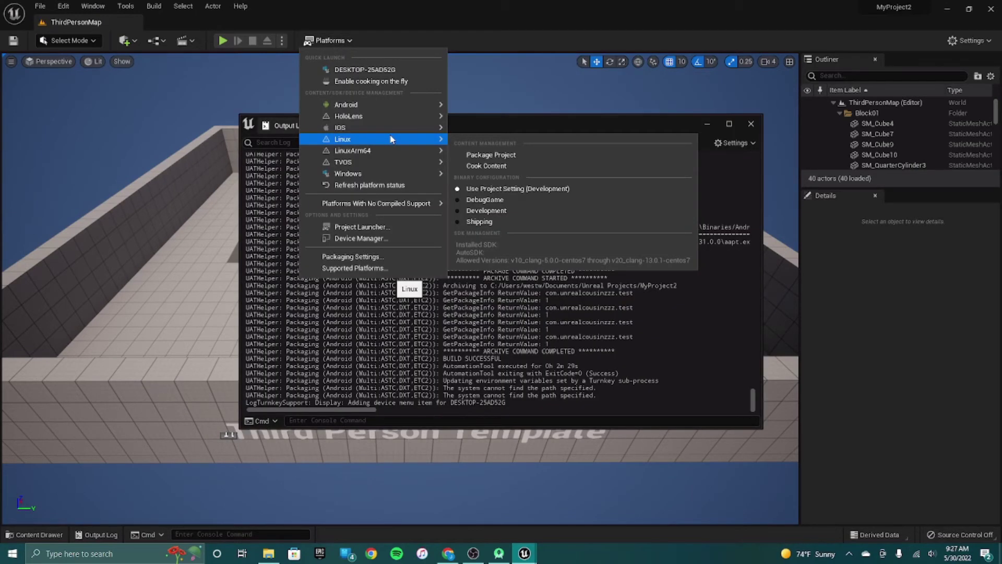
mouse_move(390, 104)
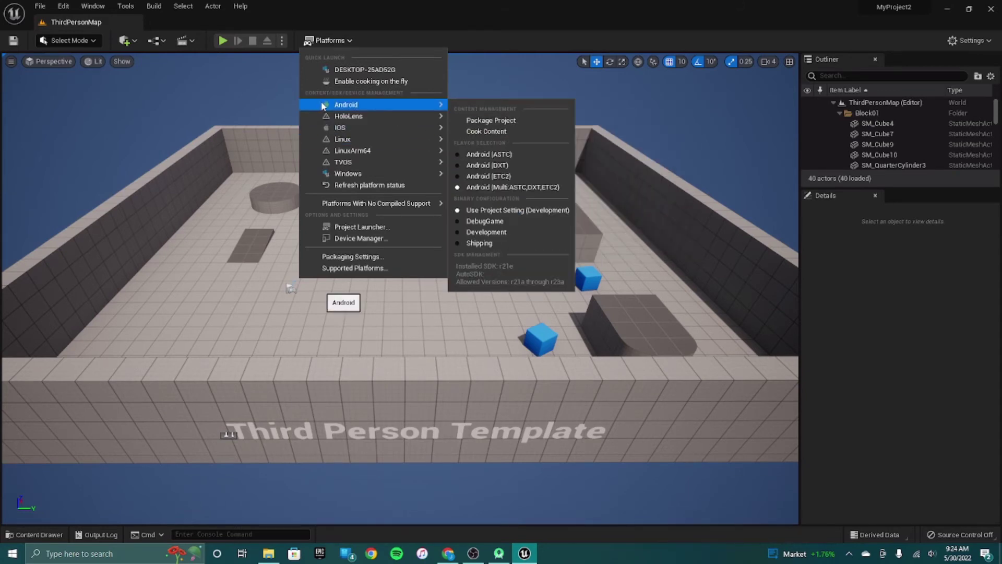
left_click(533, 121)
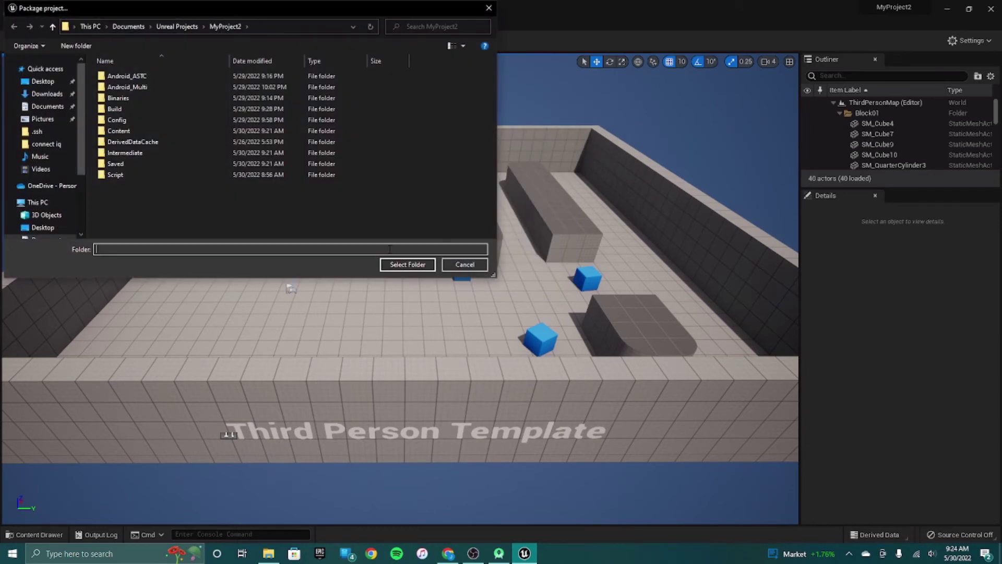
Select the MyProject2 folder as destination and let Android packaging finish with BUILD SUCCESSFUL
left_click(416, 268)
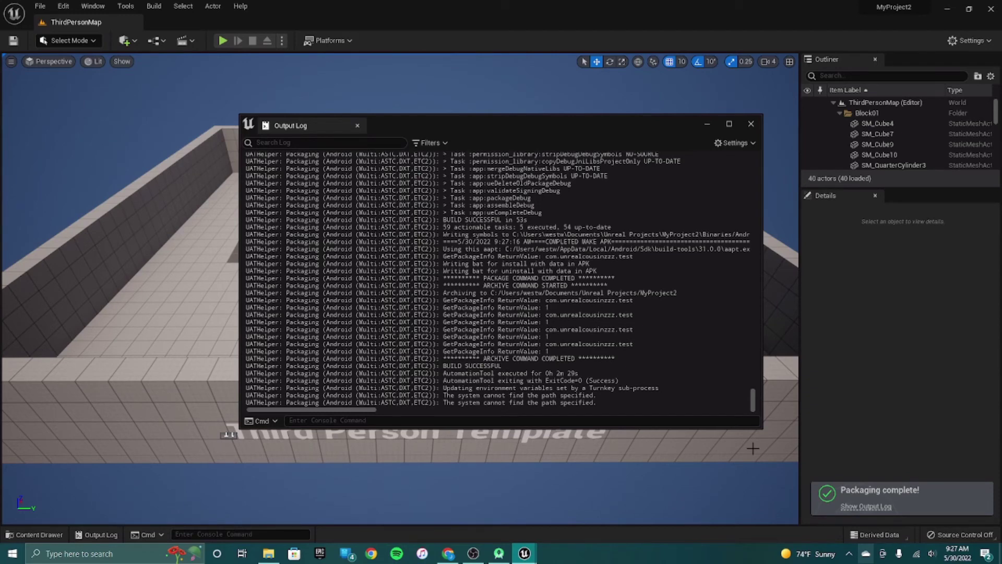
Bring the Android_Multi output folder forward and select MyProject2-arm64.apk
left_click(268, 554)
left_click(374, 235)
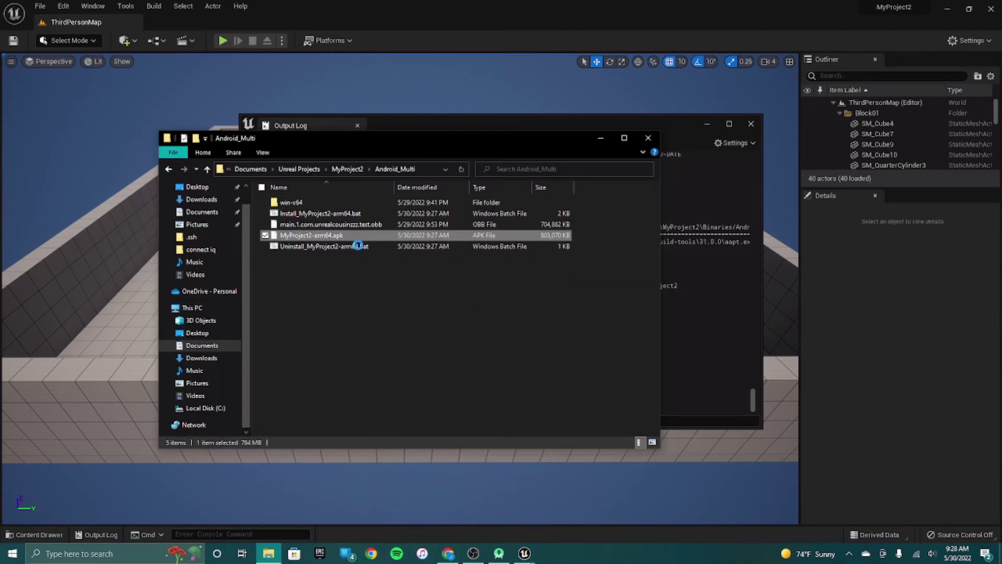
right_click(374, 234)
left_click(512, 276)
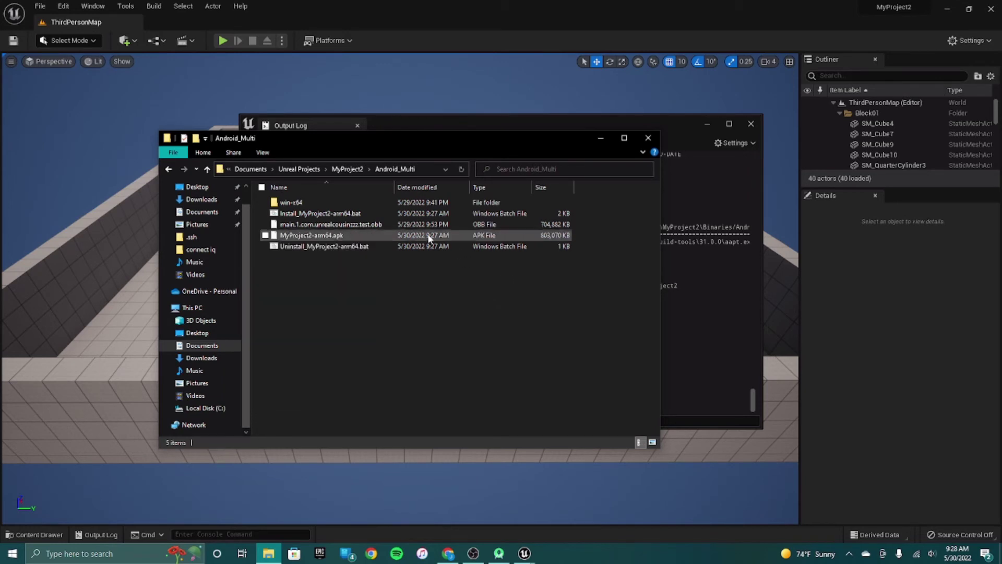
left_click(406, 239)
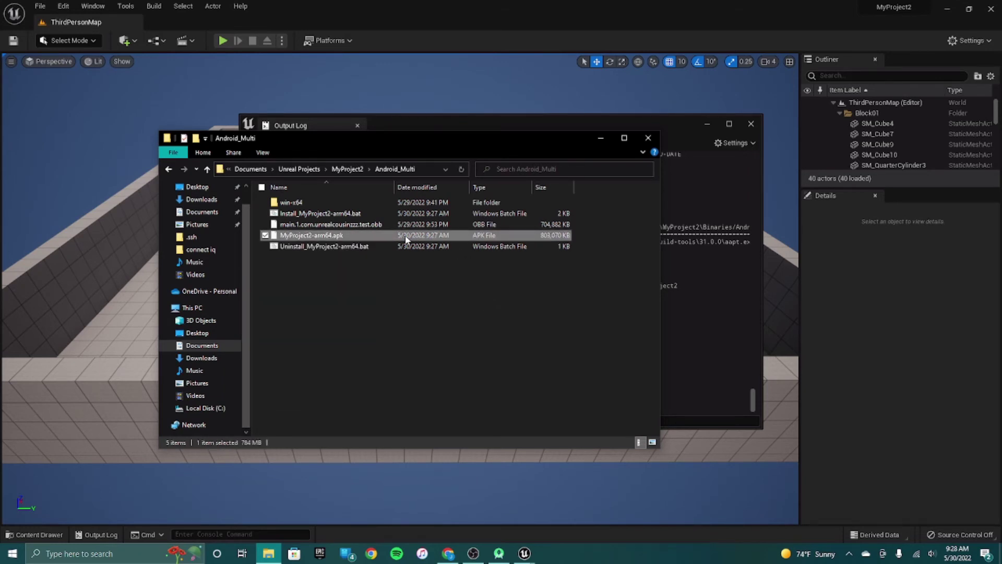